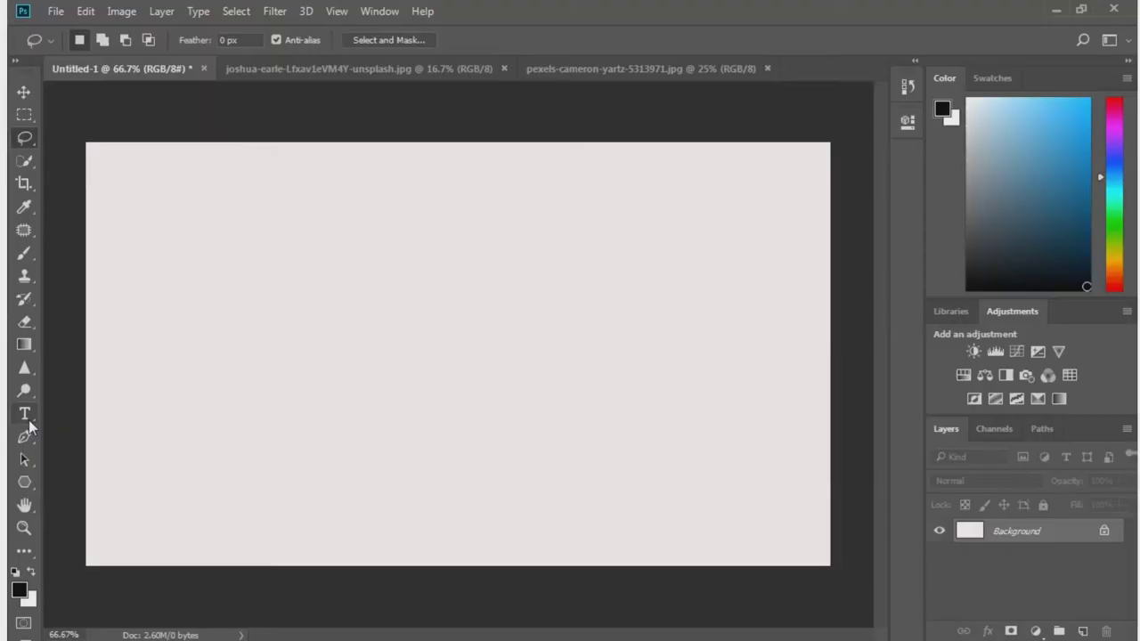
# Step: Type the title 'how to extend image using content aware scale' on Untitled-1, then bring up the beach photo
pyautogui.press('t')
pyautogui.click(145, 236)
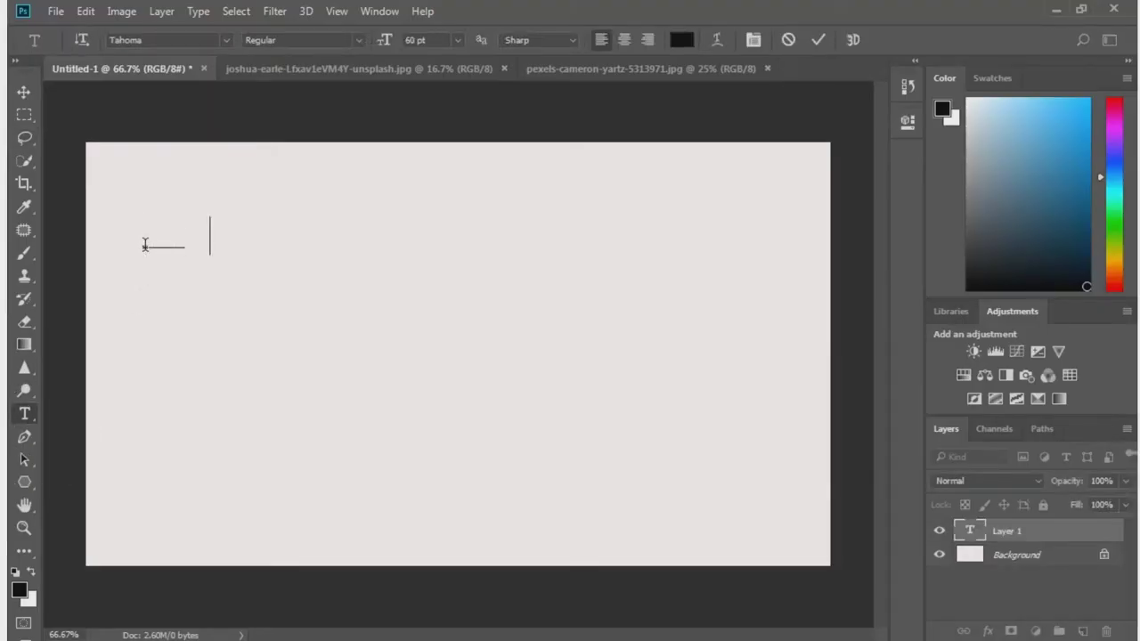
pyautogui.write('how to extend image')
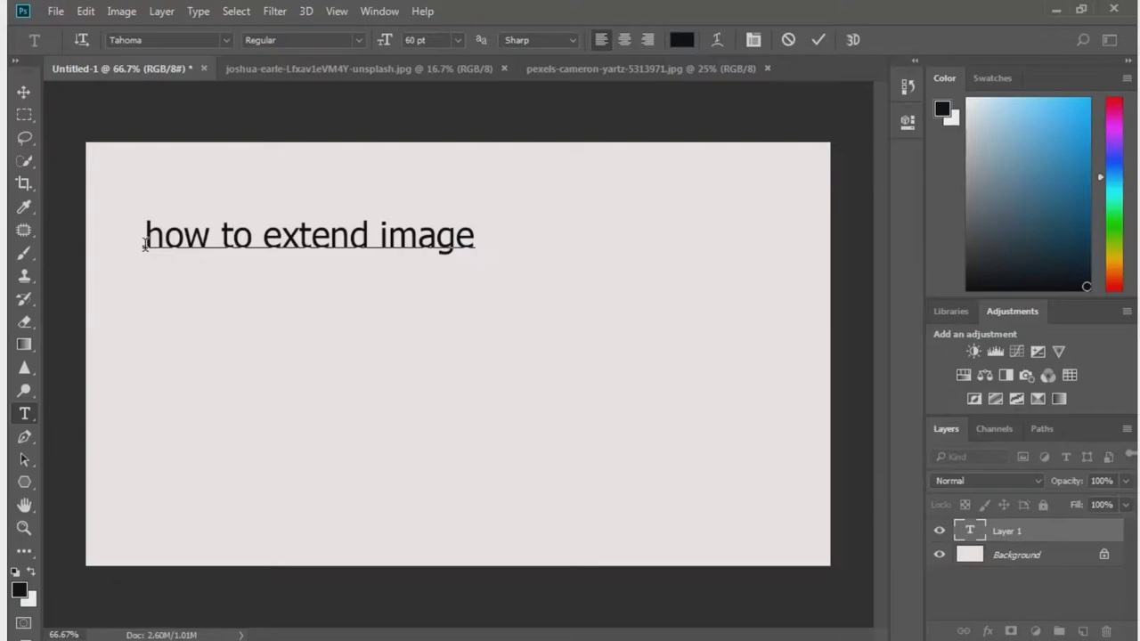
pyautogui.write(' using content a ')
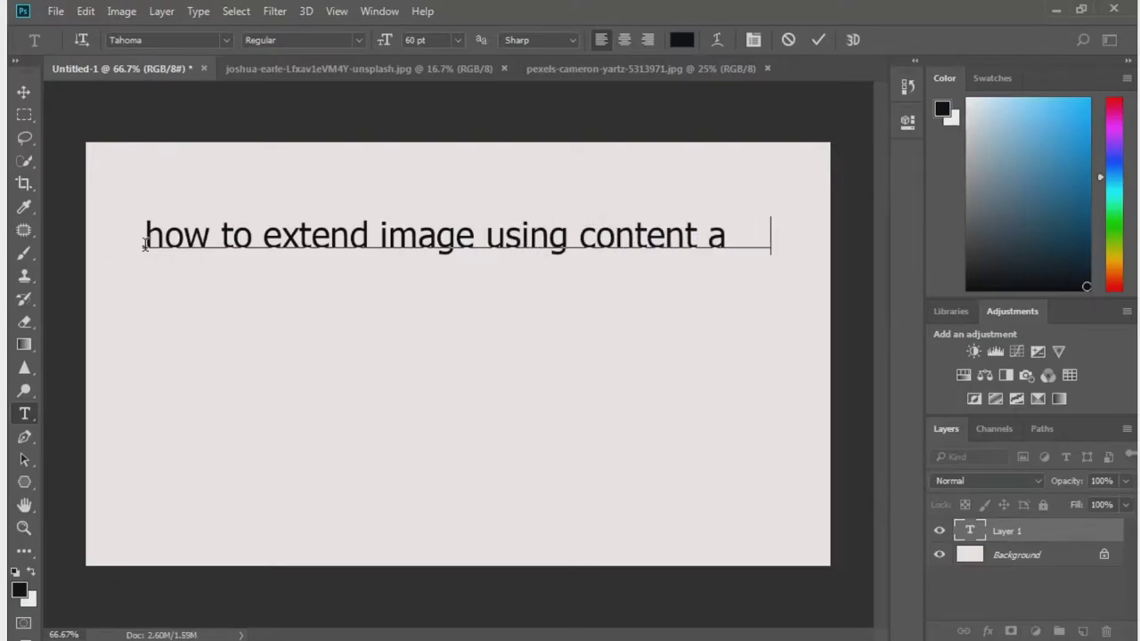
pyautogui.write('ware')
pyautogui.write('cale')
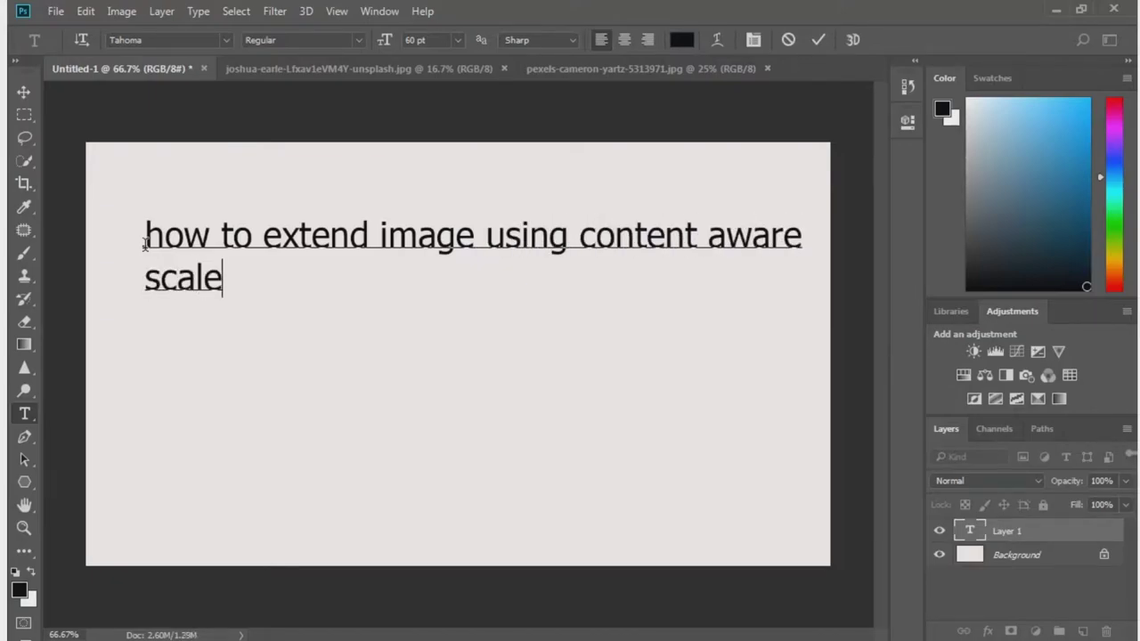
pyautogui.click(327, 71)
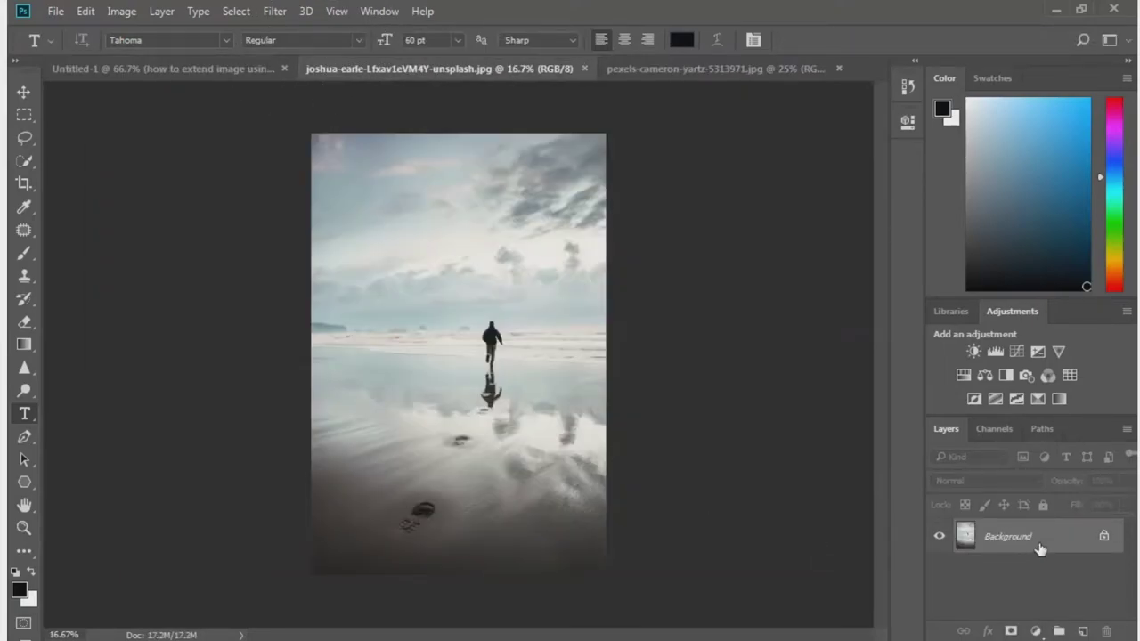
# Step: Duplicate the beach photo layer and crop-extend the canvas leftward, leaving an empty transparent area
pyautogui.hotkey('ctrl', 'j')
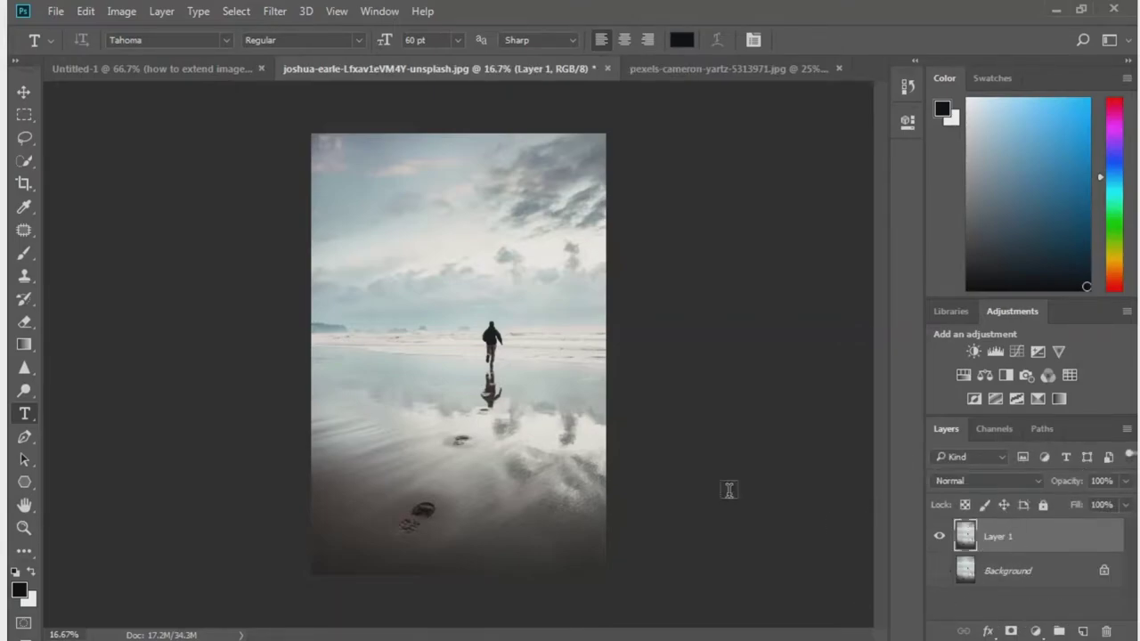
pyautogui.click(24, 183)
pyautogui.moveTo(305, 357); pyautogui.dragTo(130, 361)
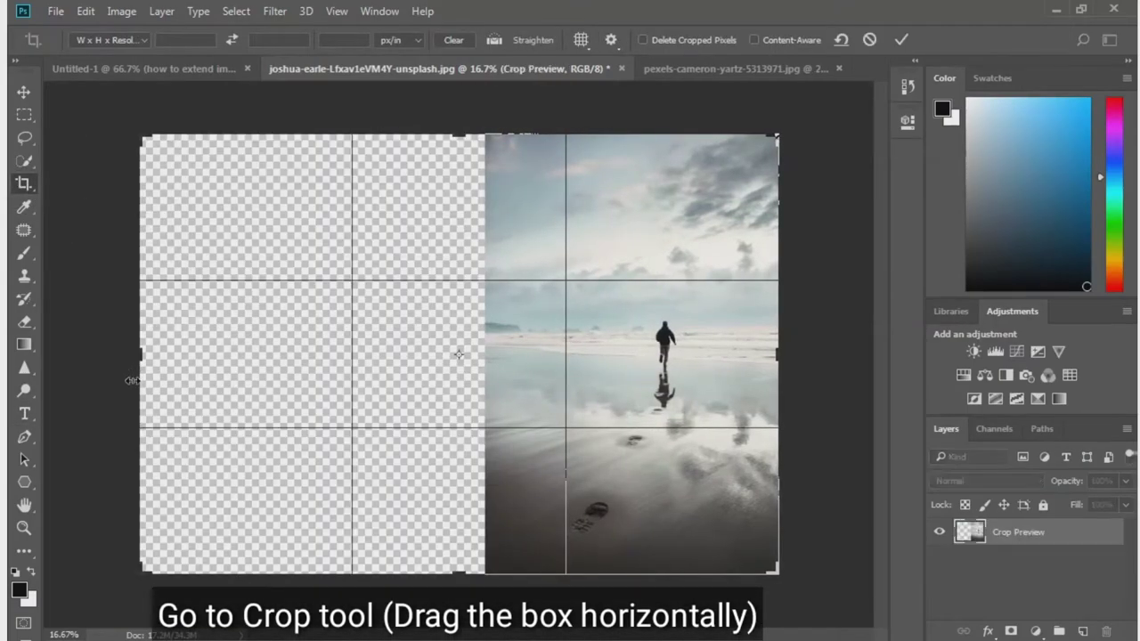
pyautogui.click(897, 40)
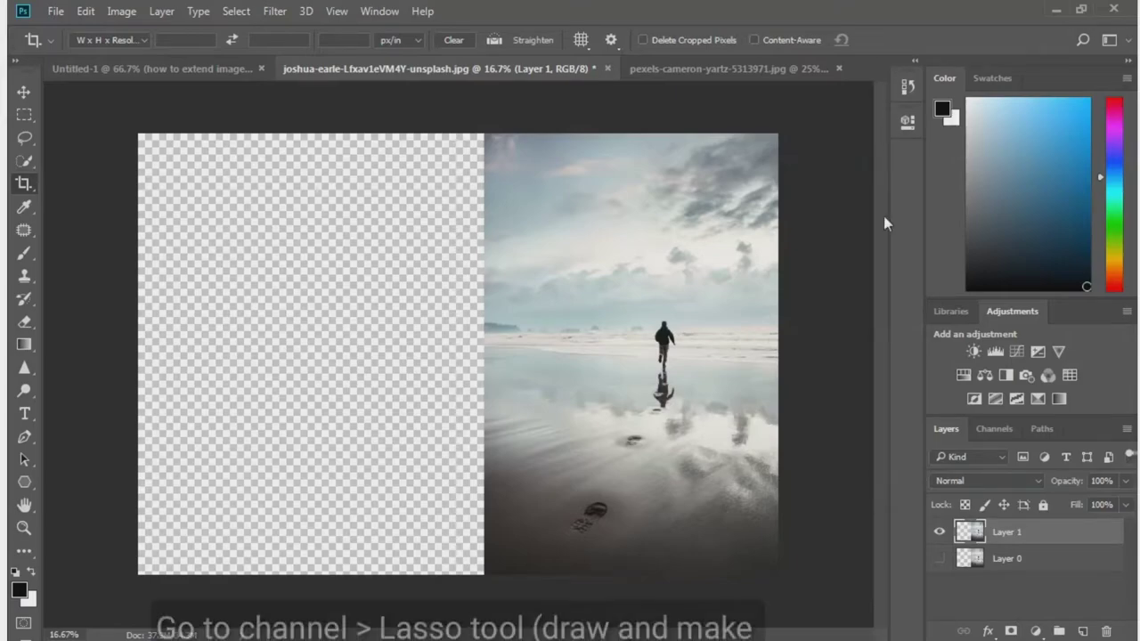
# Step: Lasso the running man and his reflection, save it as channel Alpha 1, then reselect Layer 1
pyautogui.click(994, 429)
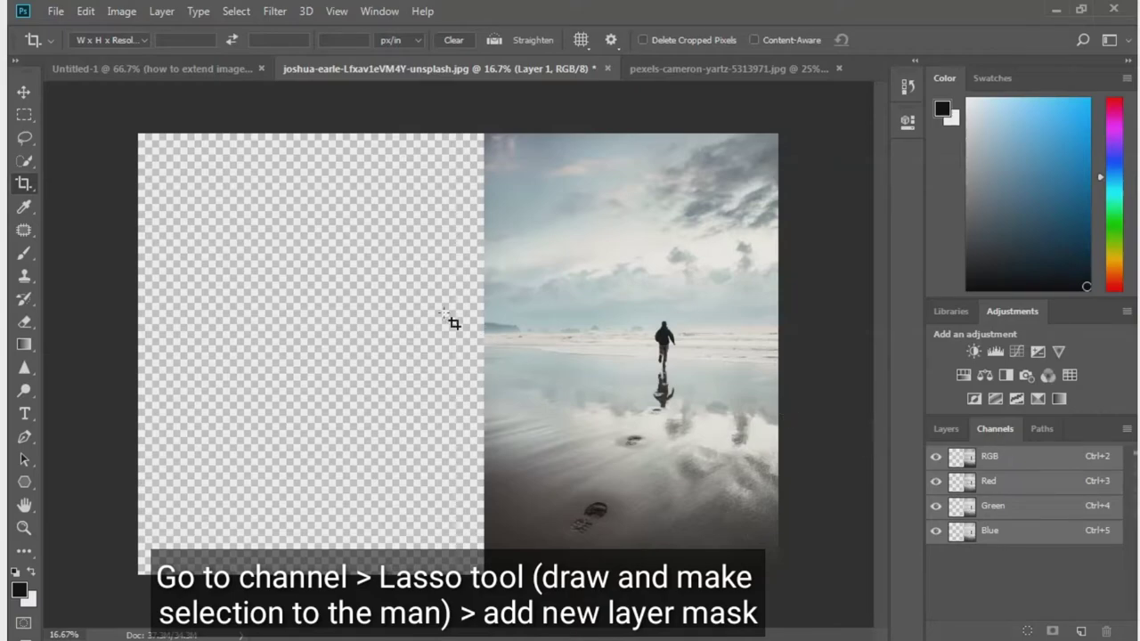
pyautogui.click(27, 141)
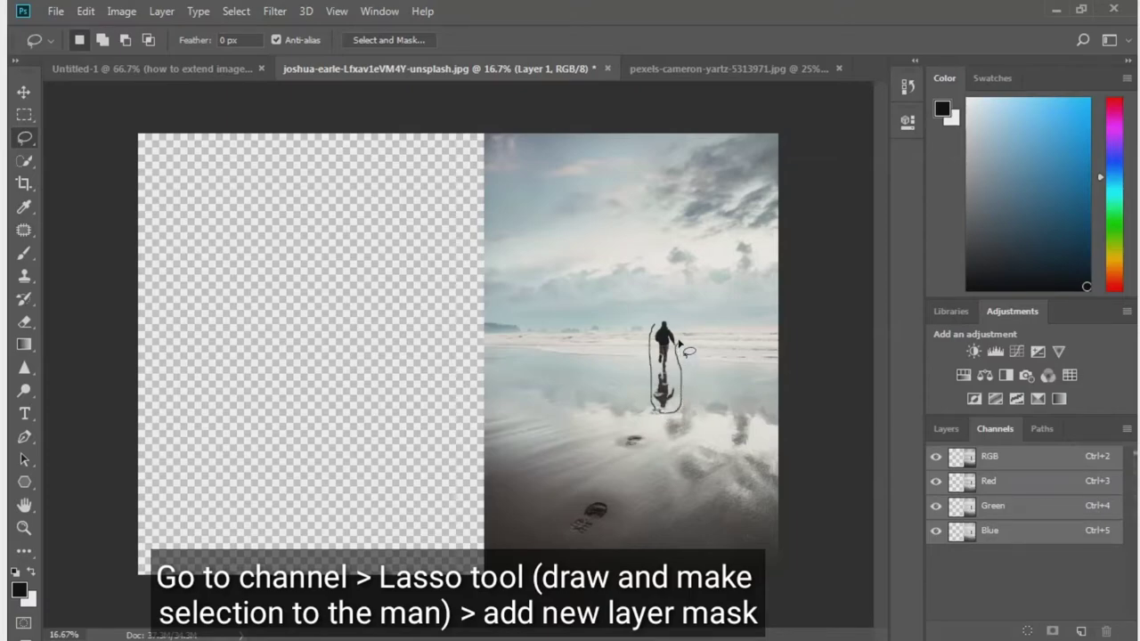
pyautogui.moveTo(672, 318); pyautogui.dragTo(653, 329)
pyautogui.click(1054, 630)
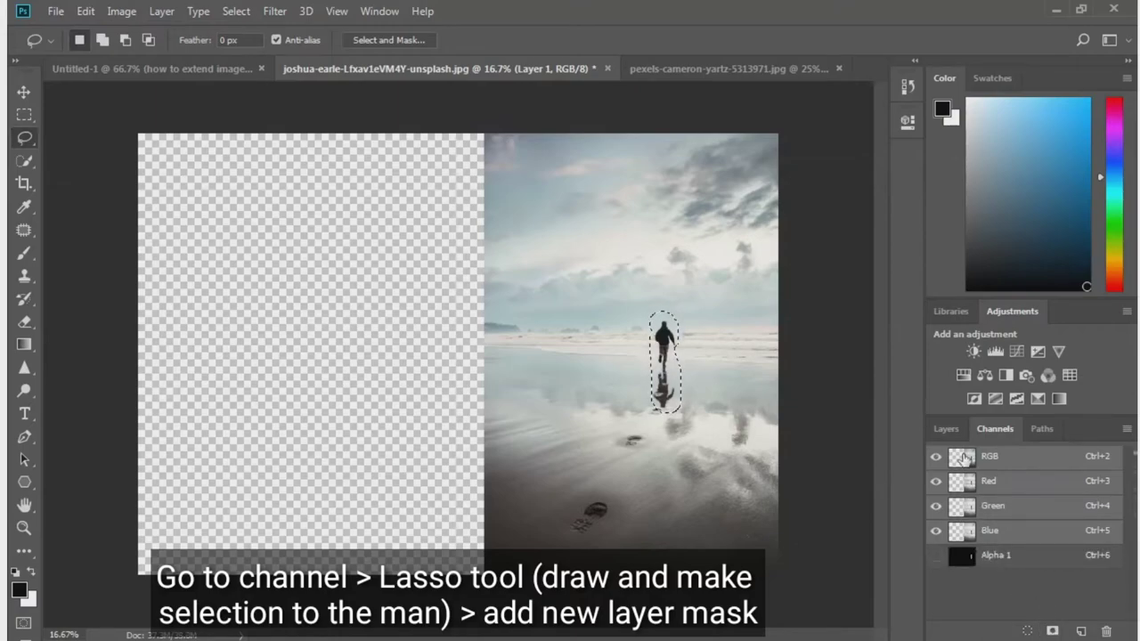
pyautogui.hotkey('ctrl', 'd')
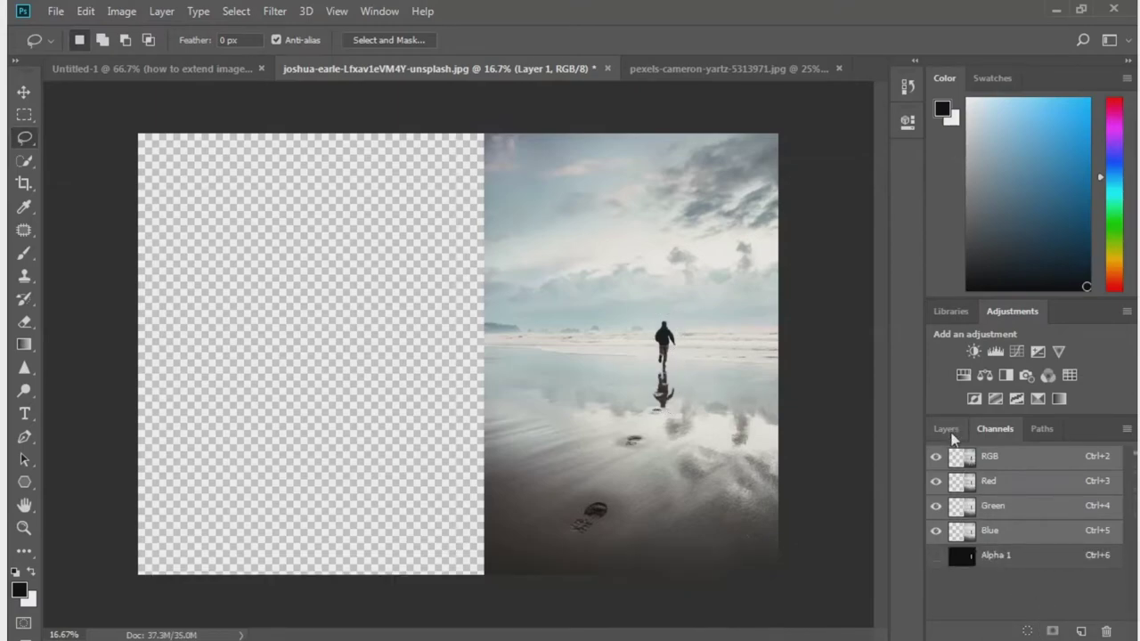
pyautogui.click(949, 433)
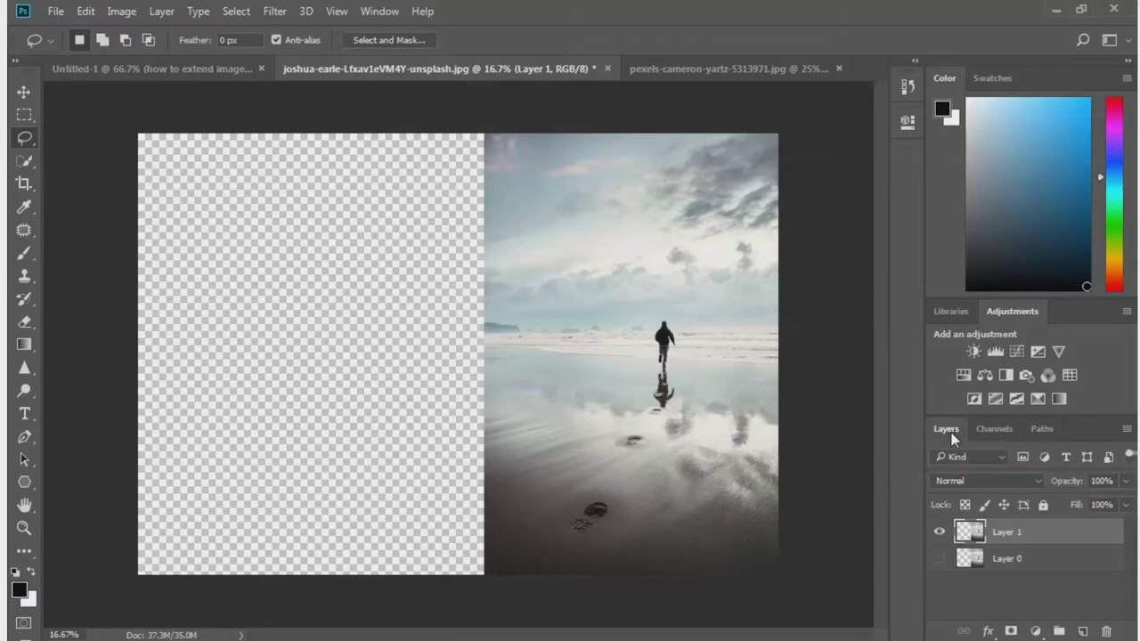
pyautogui.click(1013, 535)
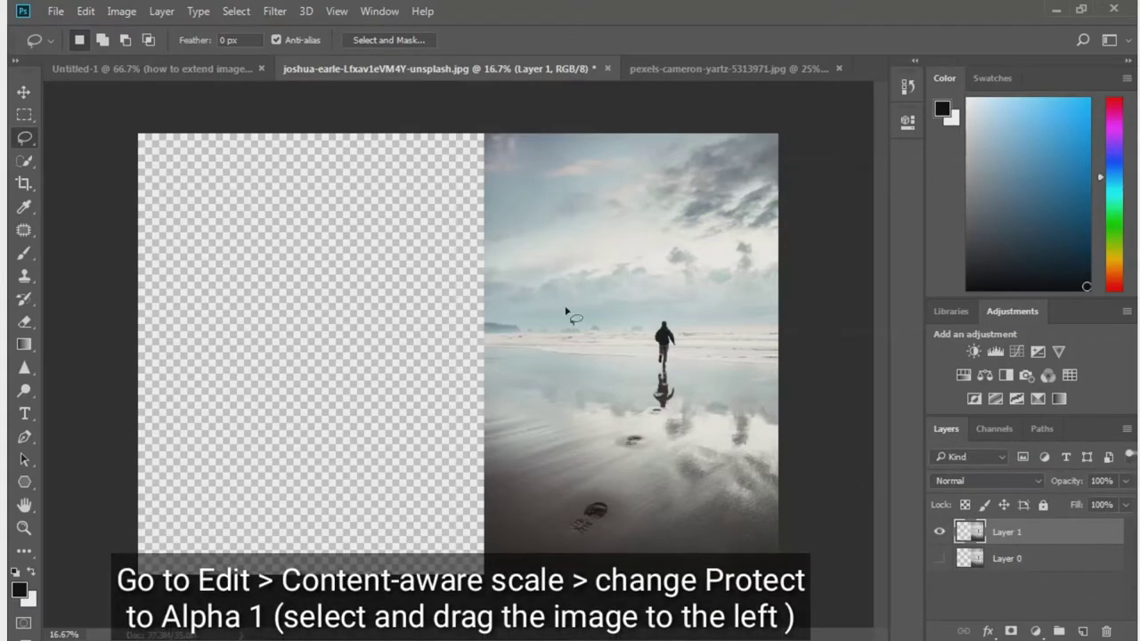
# Step: Content-aware scale Layer 1 leftward to 150.65% width, protecting the Alpha 1 area
pyautogui.click(85, 11)
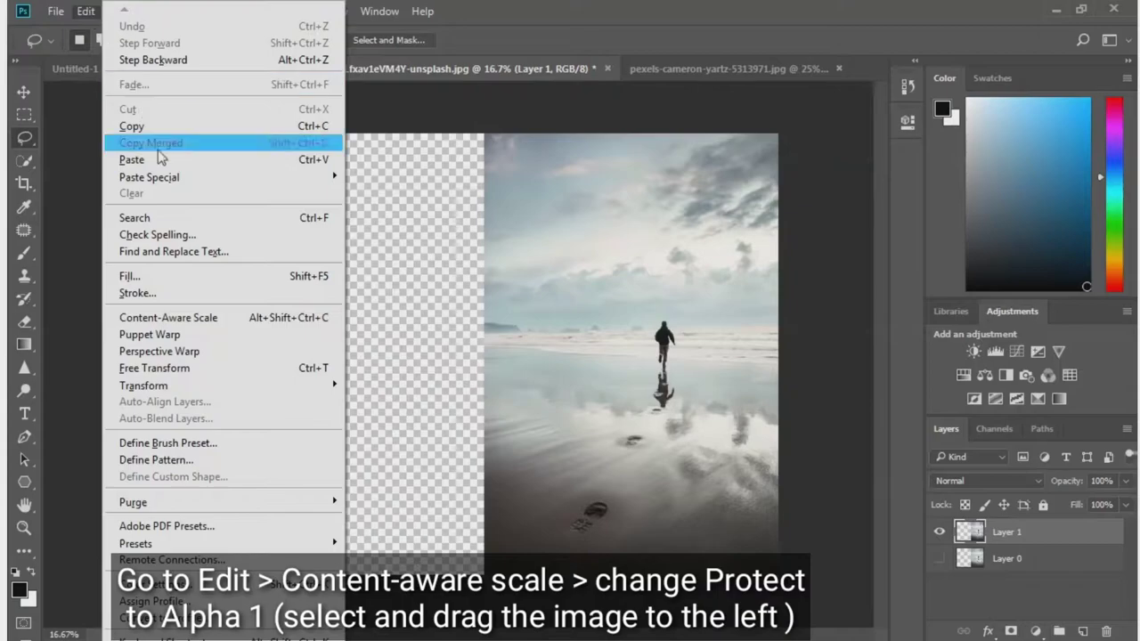
pyautogui.click(192, 318)
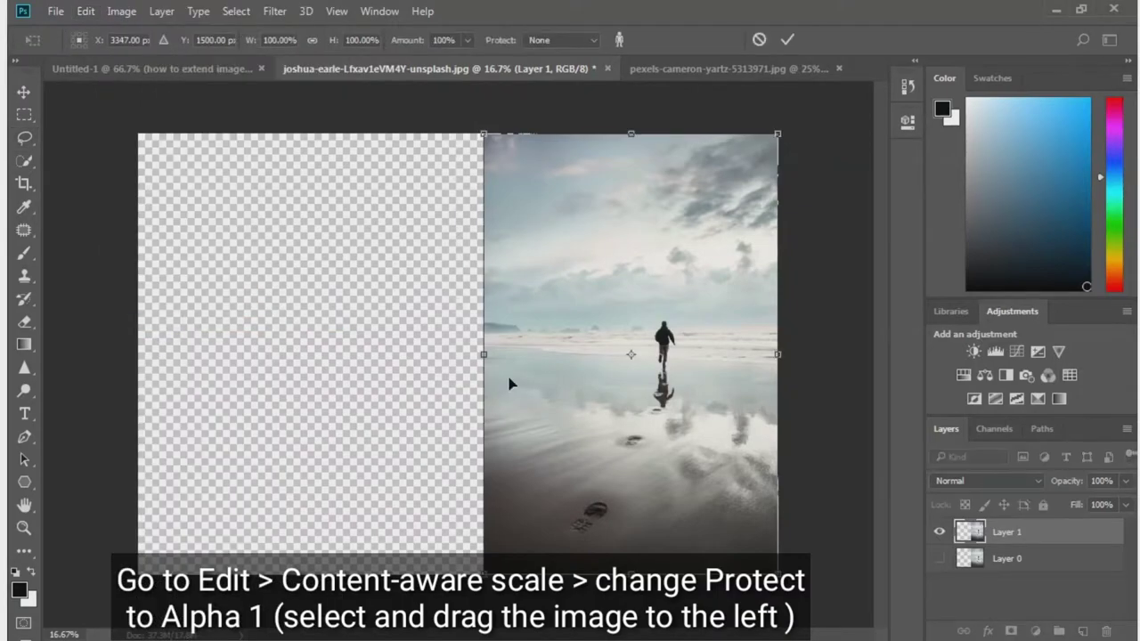
pyautogui.click(577, 40)
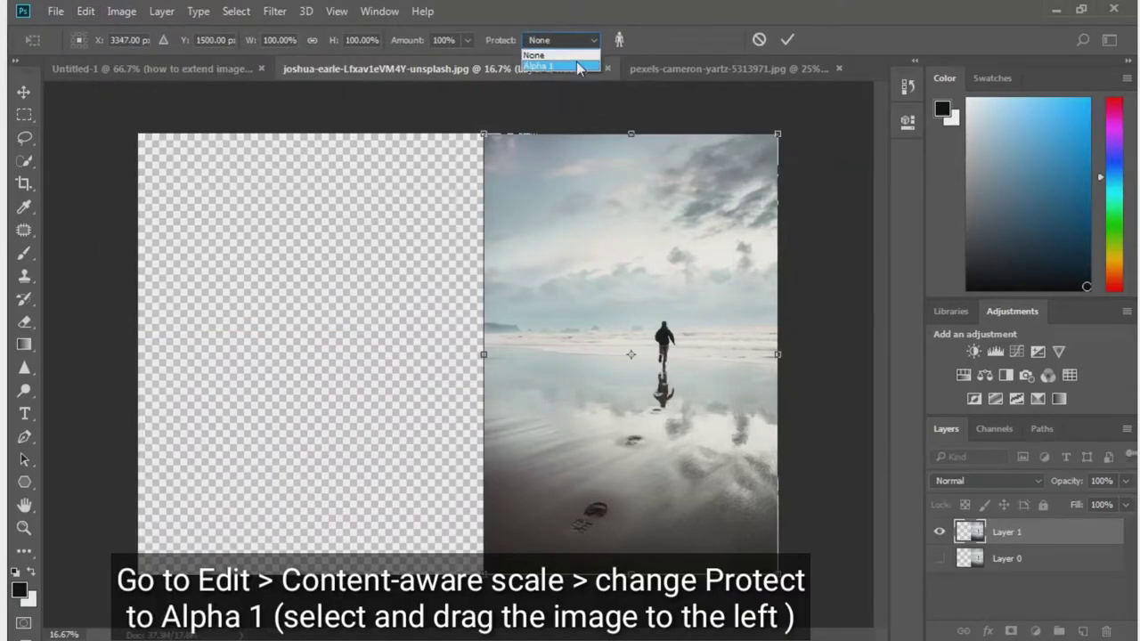
pyautogui.click(547, 55)
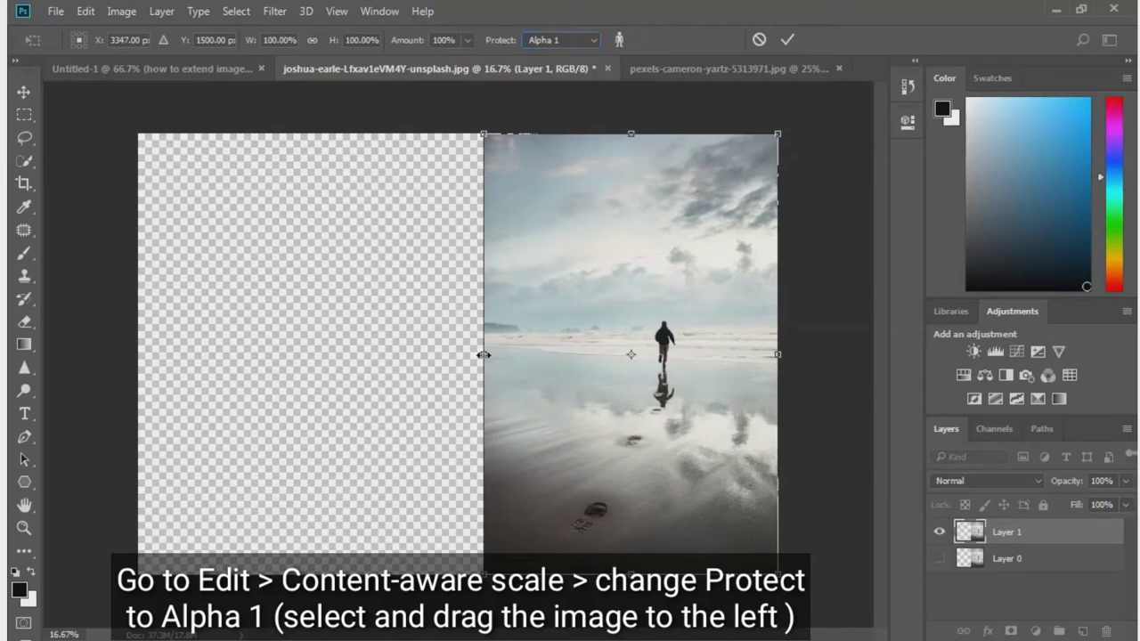
pyautogui.moveTo(483, 354); pyautogui.dragTo(334, 362)
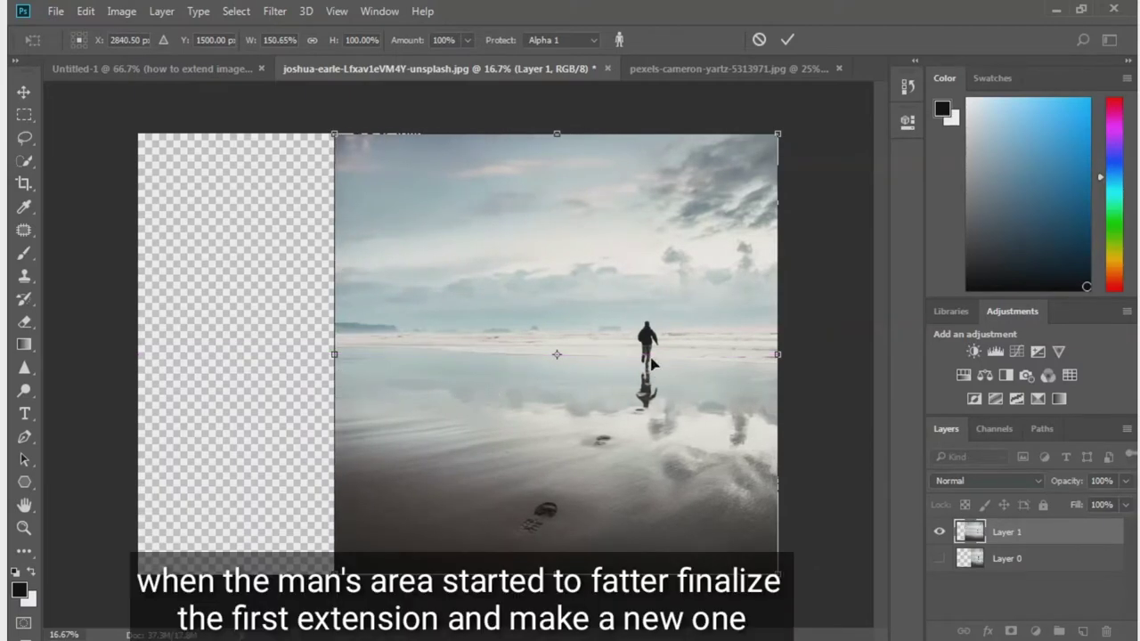
pyautogui.click(786, 42)
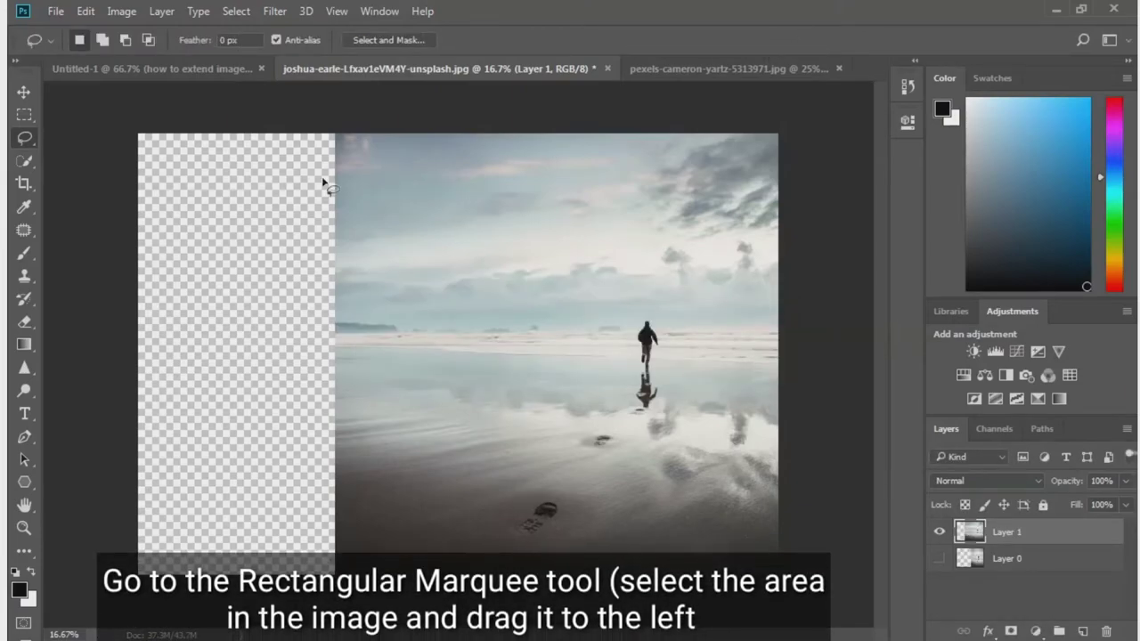
# Step: Marquee-select the photo's left part and content-aware scale it out to the canvas's left edge
pyautogui.click(24, 115)
pyautogui.moveTo(326, 134)
pyautogui.mouseDown()
pyautogui.moveTo(497, 554)
pyautogui.moveTo(517, 573)
pyautogui.moveTo(512, 553)
pyautogui.mouseUp()
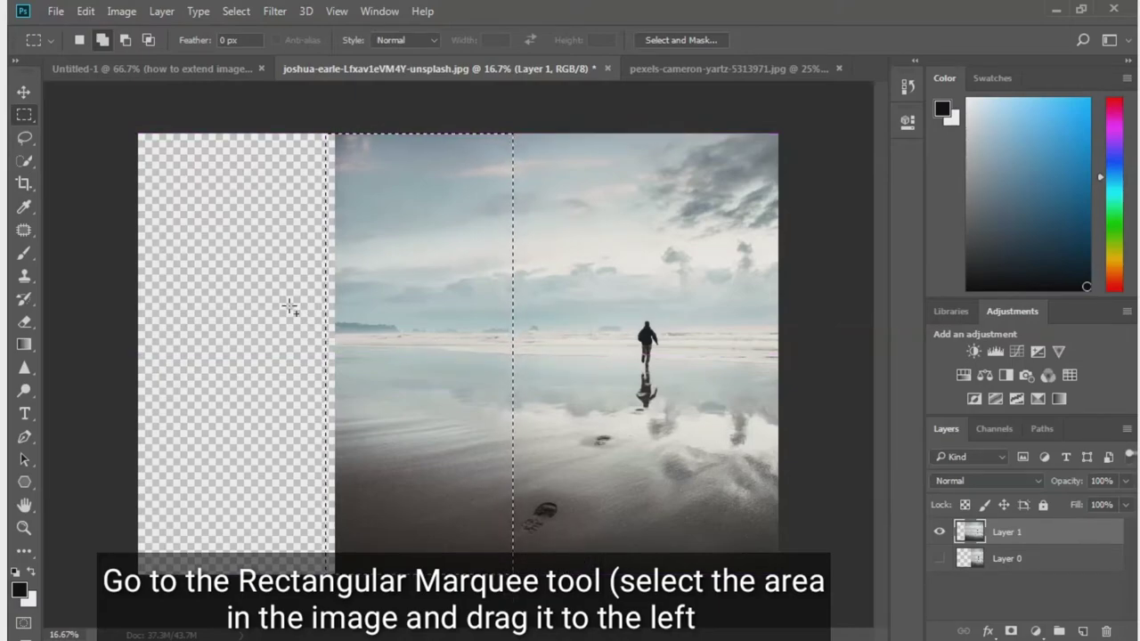
pyautogui.click(99, 12)
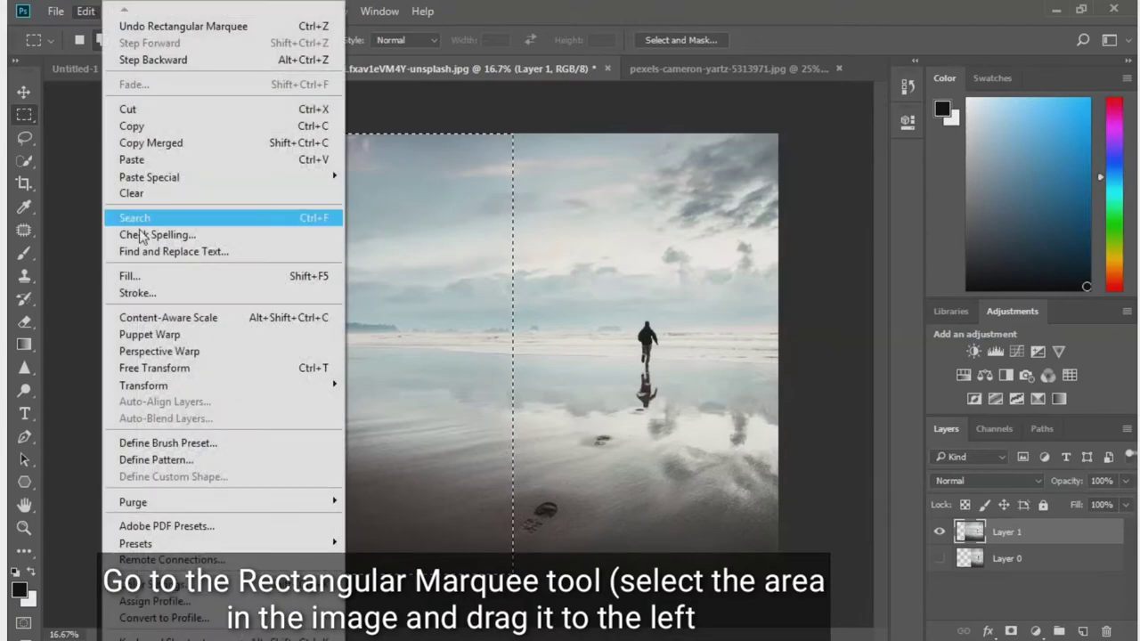
pyautogui.click(177, 322)
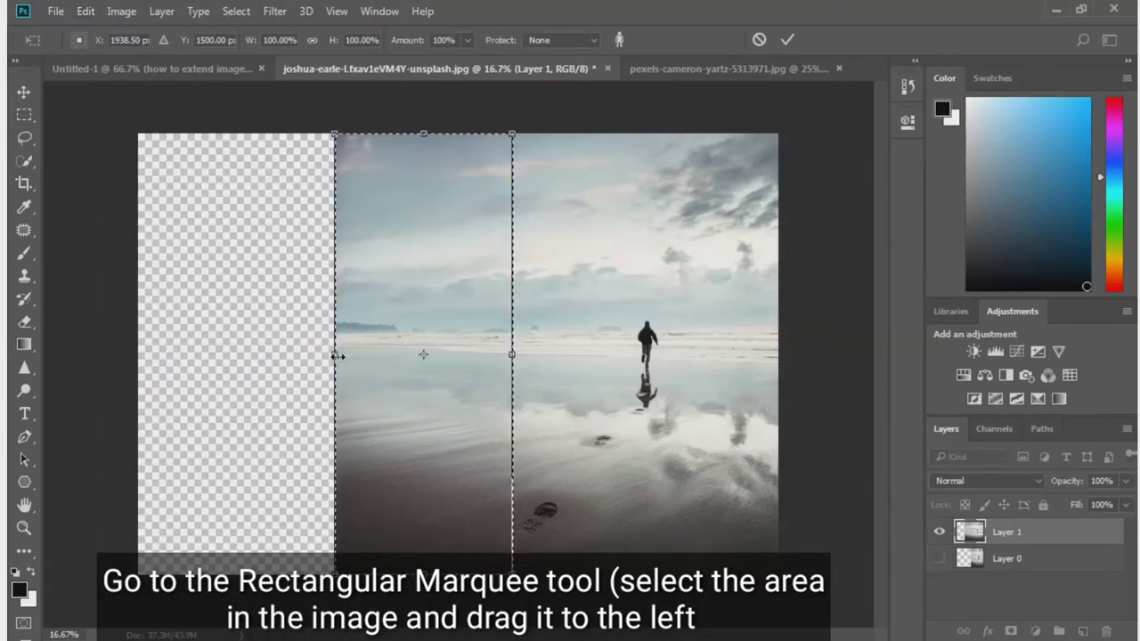
pyautogui.moveTo(337, 356); pyautogui.dragTo(132, 364)
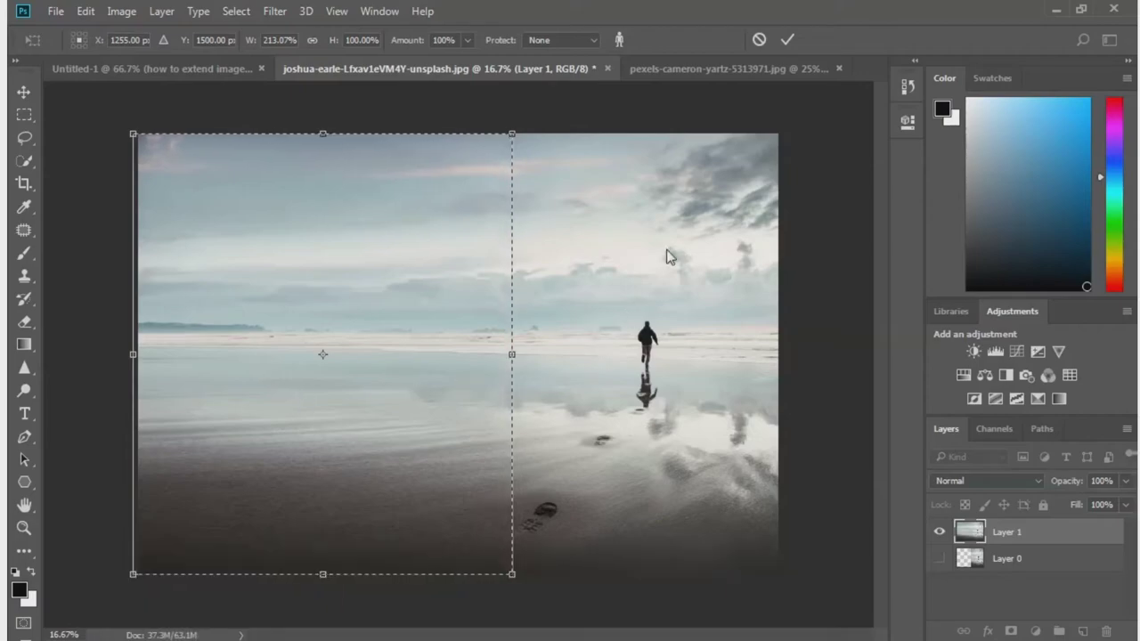
pyautogui.click(787, 39)
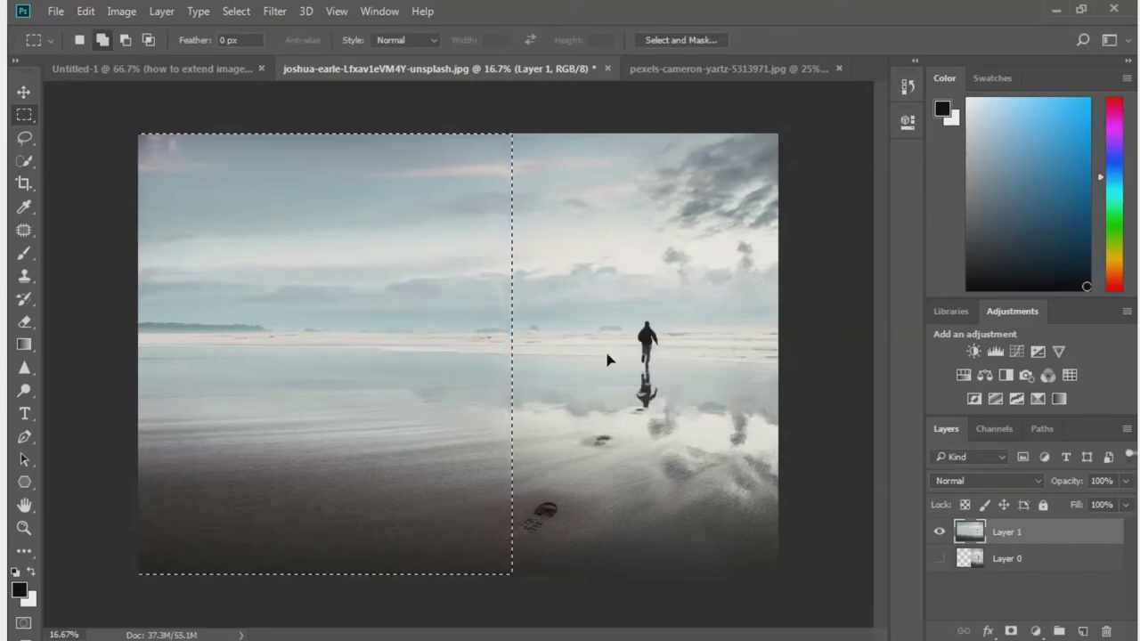
pyautogui.hotkey('ctrl', 'd')
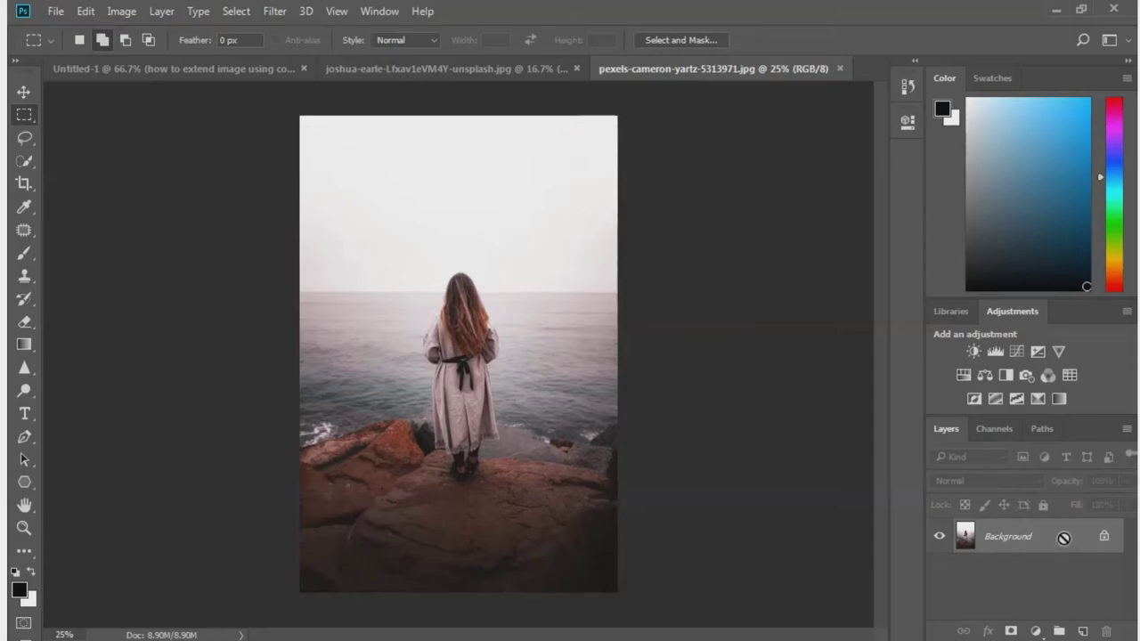
# Step: Duplicate the woman photo layer, hide Background, and crop-widen the canvas equally on both sides
pyautogui.hotkey('ctrl', 'j')
pyautogui.click(940, 571)
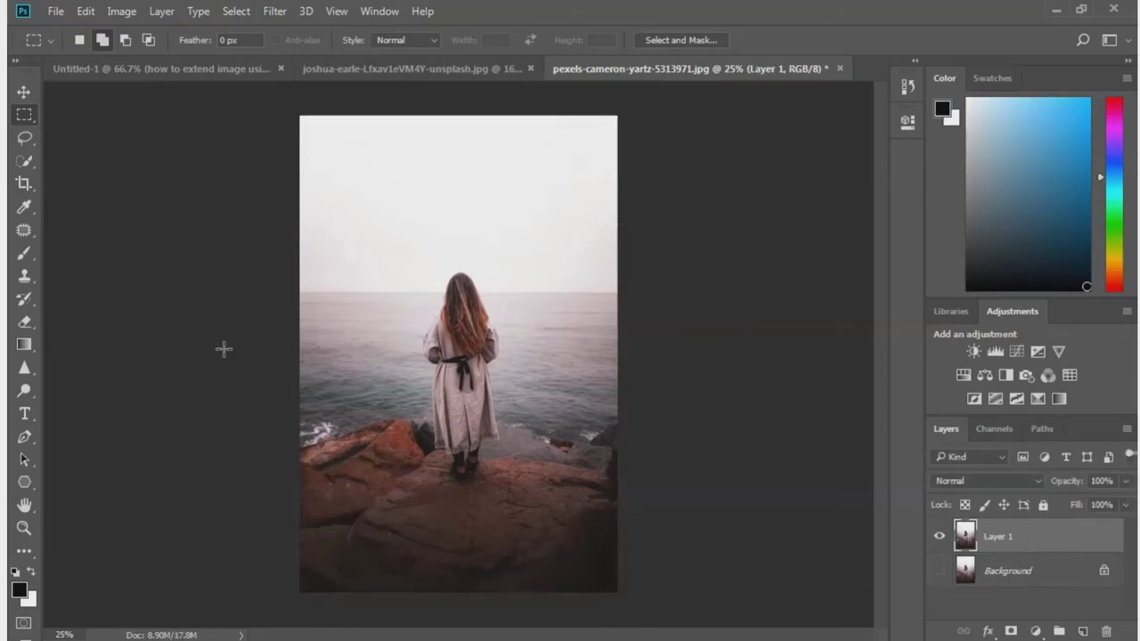
pyautogui.press('c')
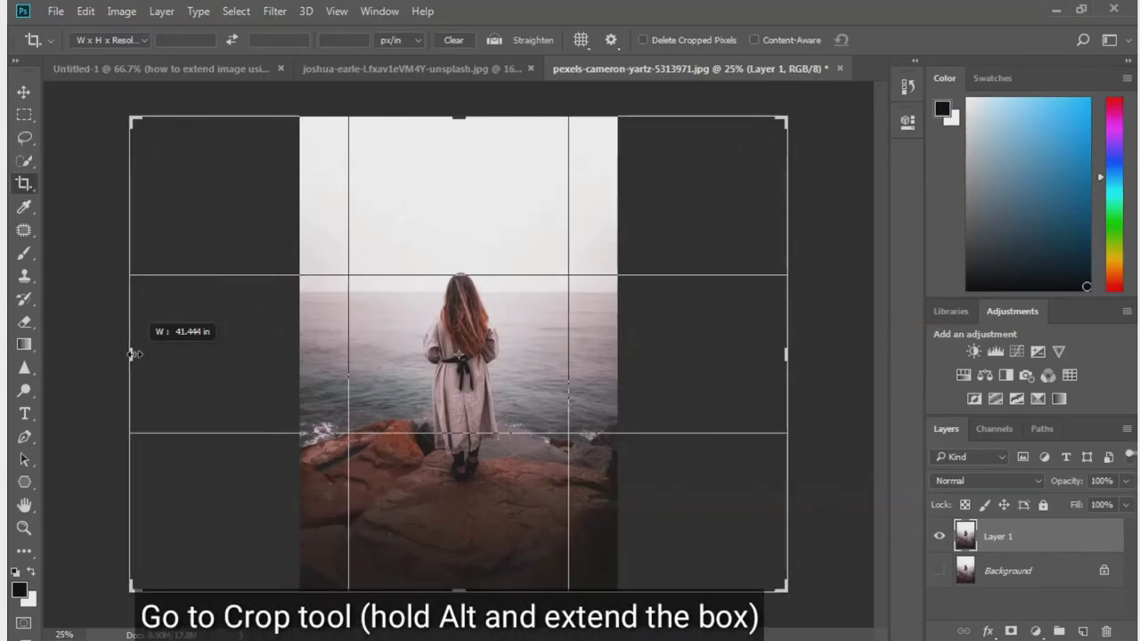
pyautogui.moveTo(305, 358); pyautogui.dragTo(132, 358)
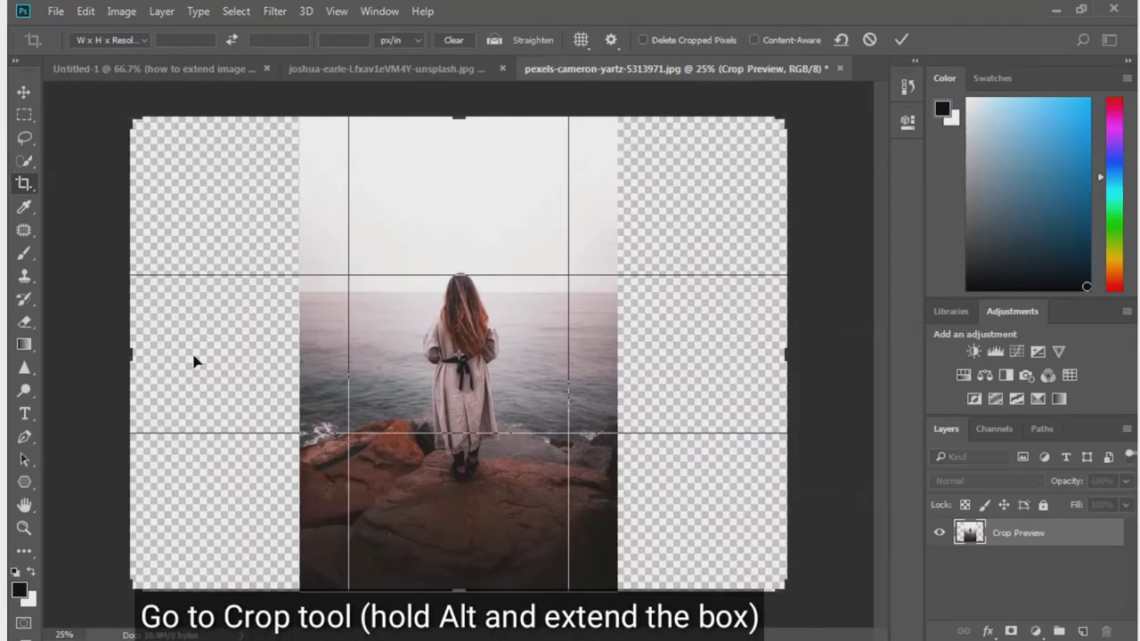
pyautogui.click(900, 40)
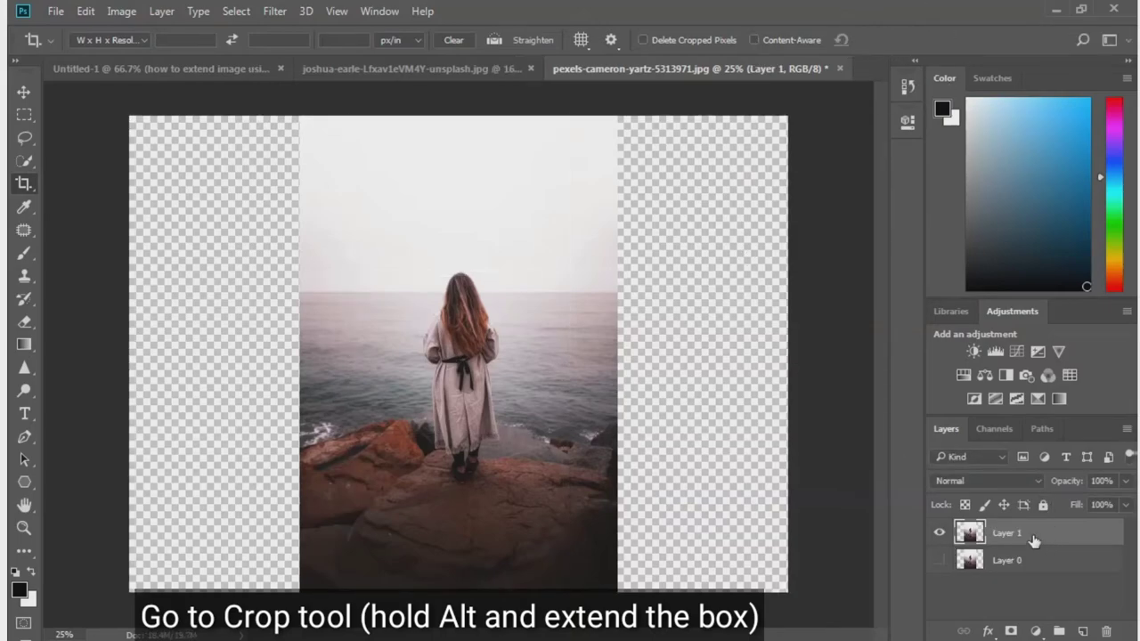
pyautogui.click(24, 116)
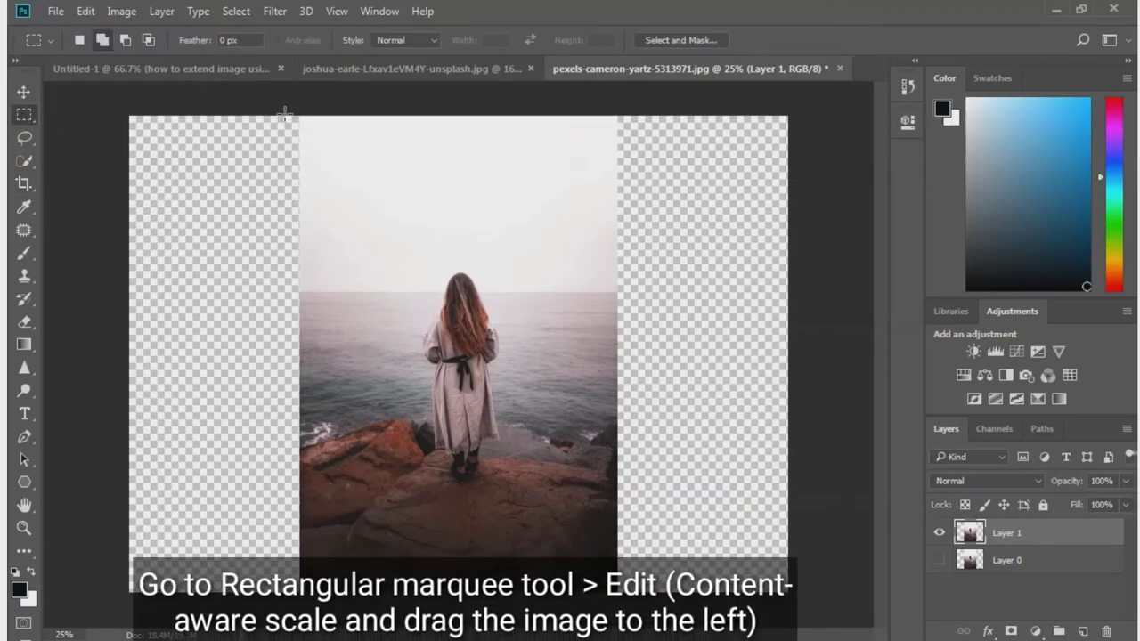
# Step: Select the area left of the woman and content-aware scale it across the left transparent strip
pyautogui.moveTo(285, 114); pyautogui.dragTo(421, 601)
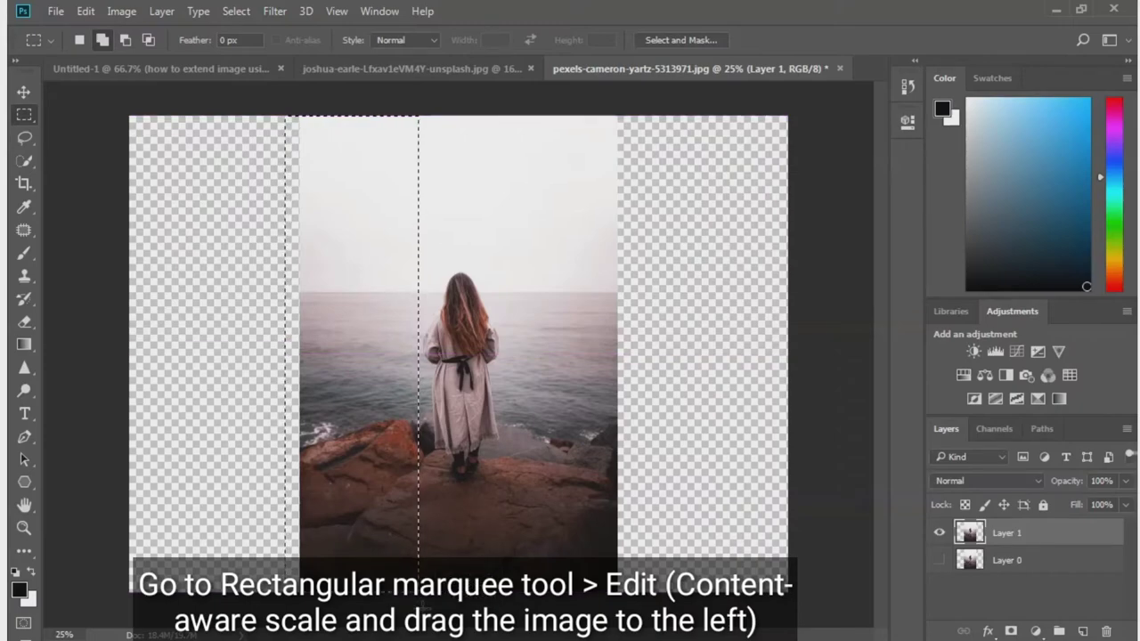
pyautogui.click(87, 11)
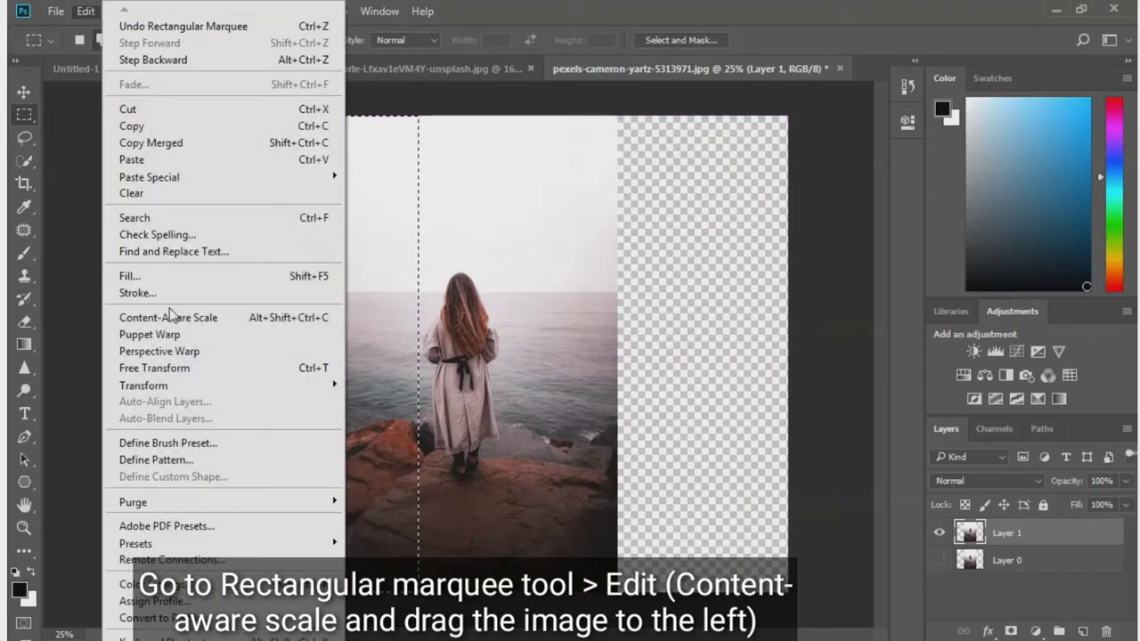
pyautogui.click(178, 317)
pyautogui.moveTo(299, 354); pyautogui.dragTo(124, 353)
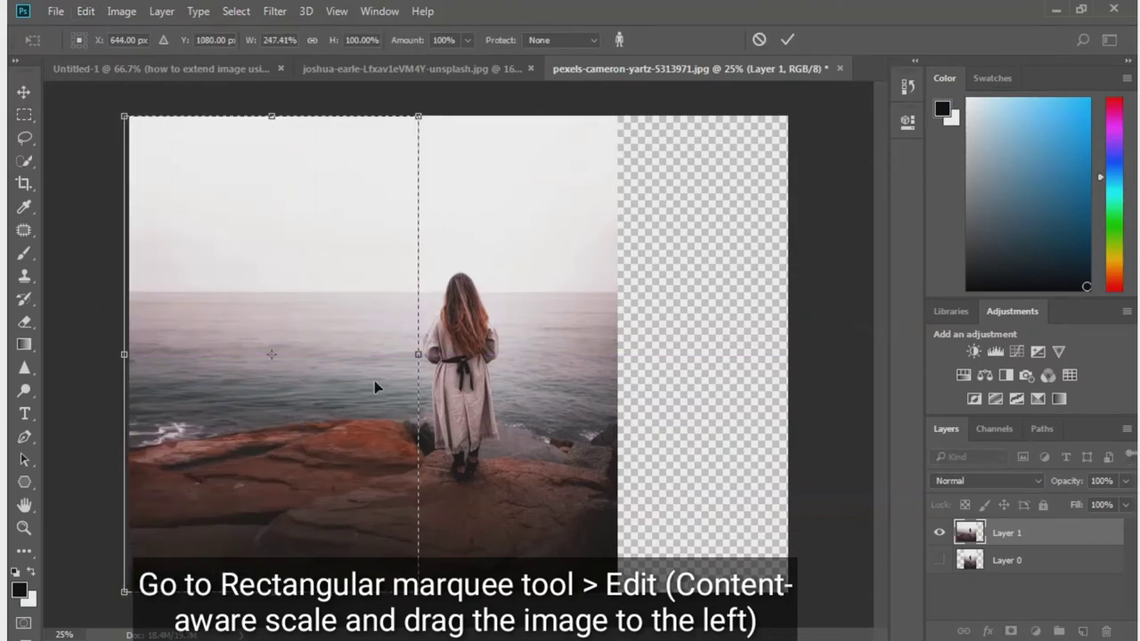
pyautogui.click(787, 39)
pyautogui.hotkey('ctrl', 'd')
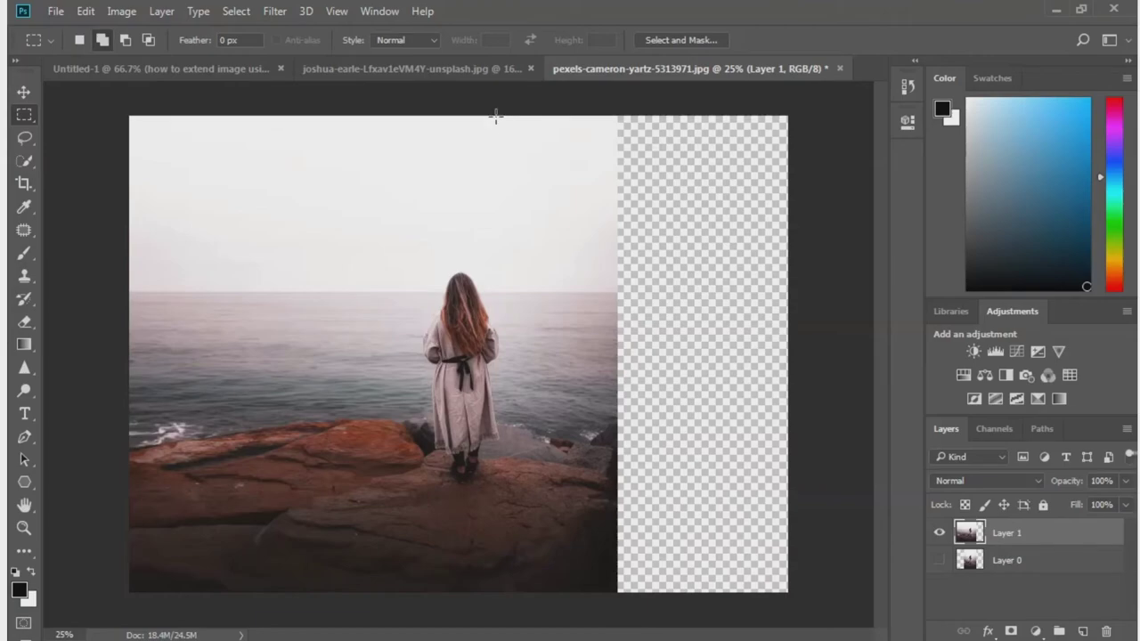
# Step: Select the strip right of the woman and content-aware scale it to the canvas's right edge
pyautogui.moveTo(504, 115); pyautogui.dragTo(572, 253)
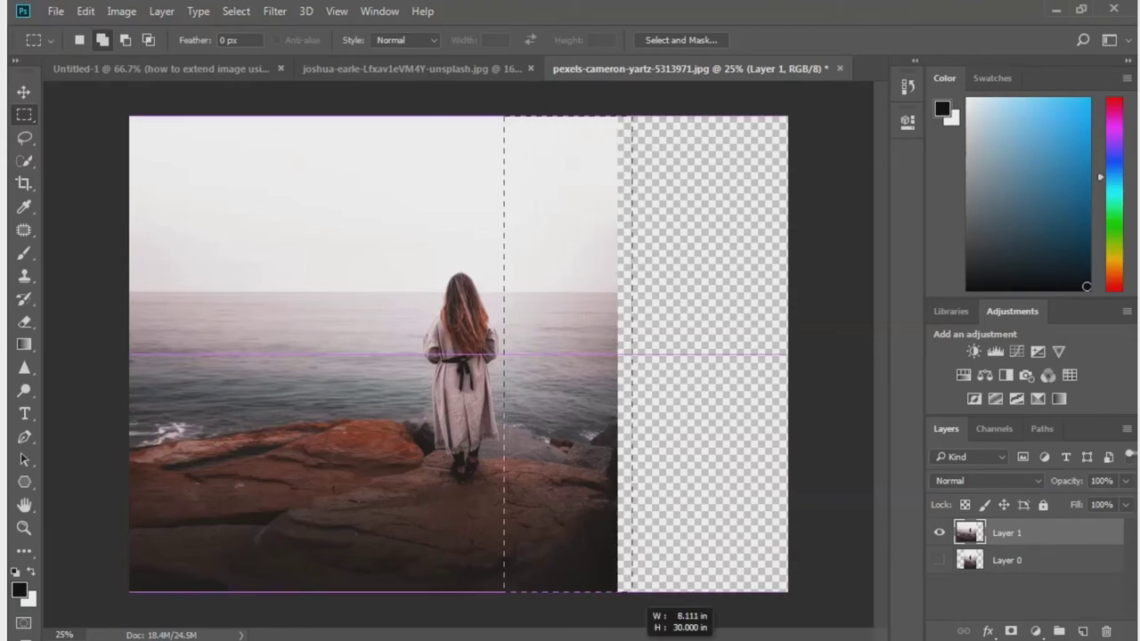
pyautogui.moveTo(625, 617); pyautogui.dragTo(632, 619)
pyautogui.click(87, 11)
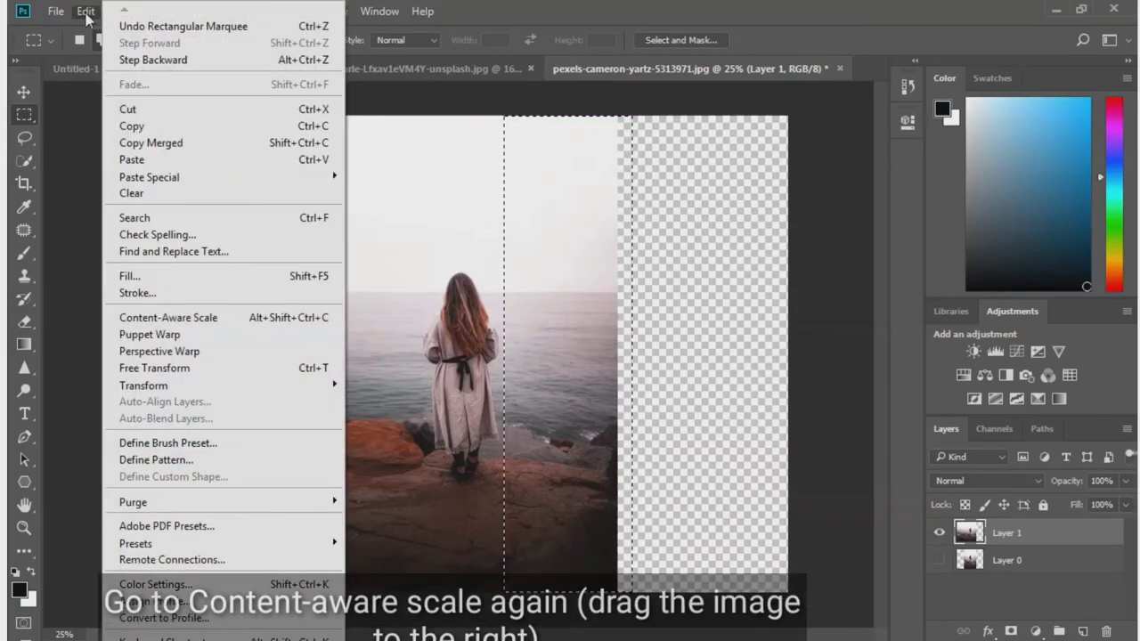
pyautogui.click(168, 317)
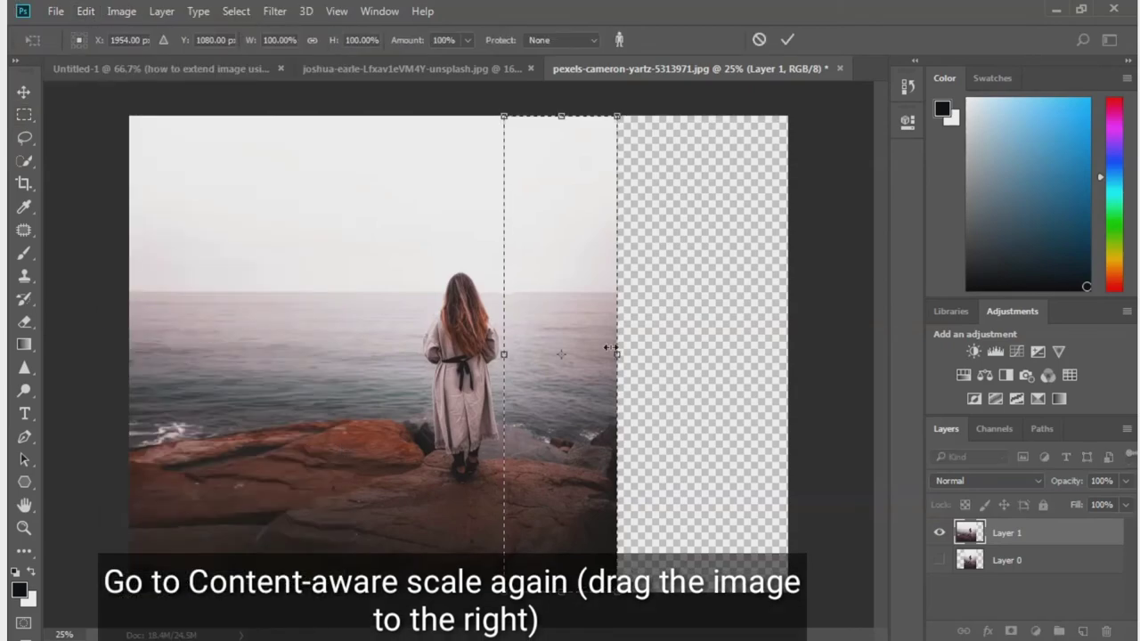
pyautogui.moveTo(617, 354); pyautogui.dragTo(793, 354)
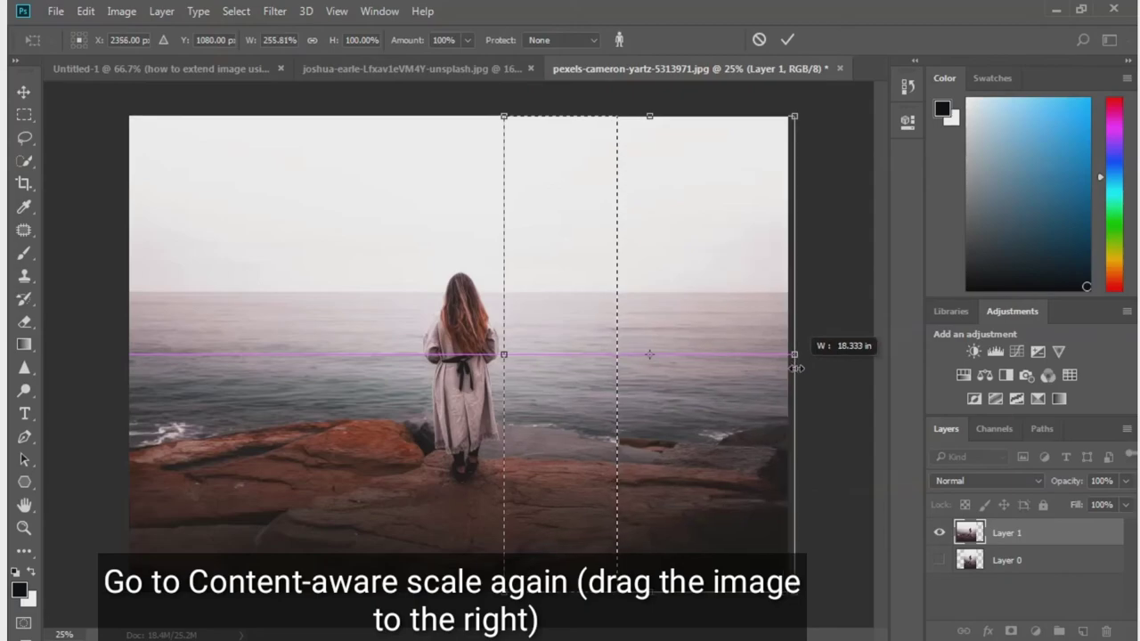
pyautogui.click(786, 41)
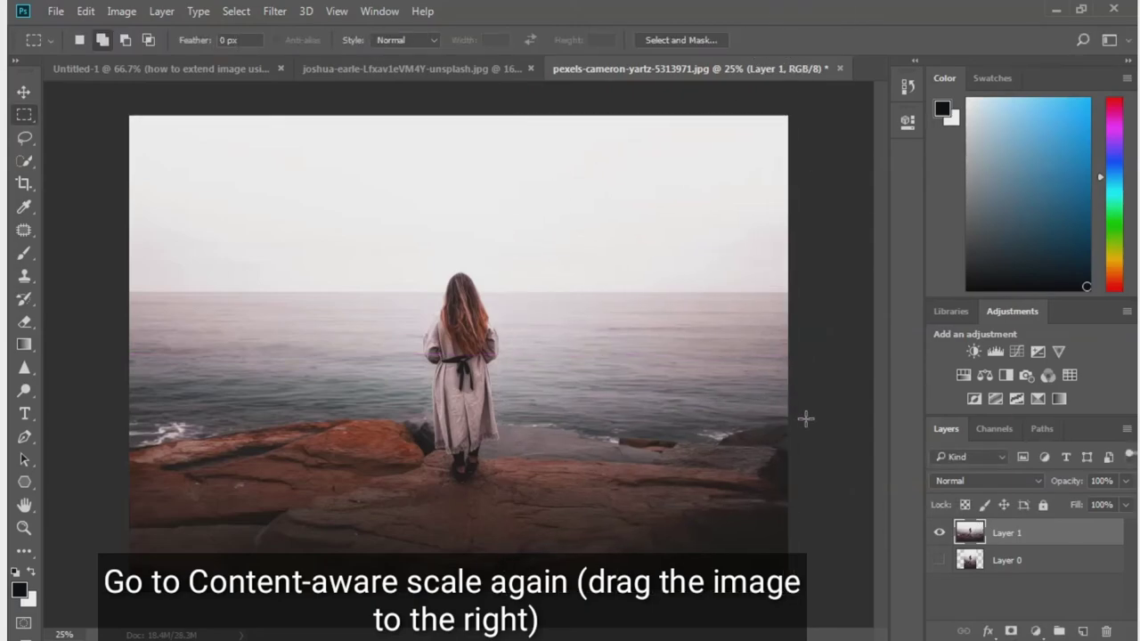
pyautogui.hotkey('ctrl', 'd')
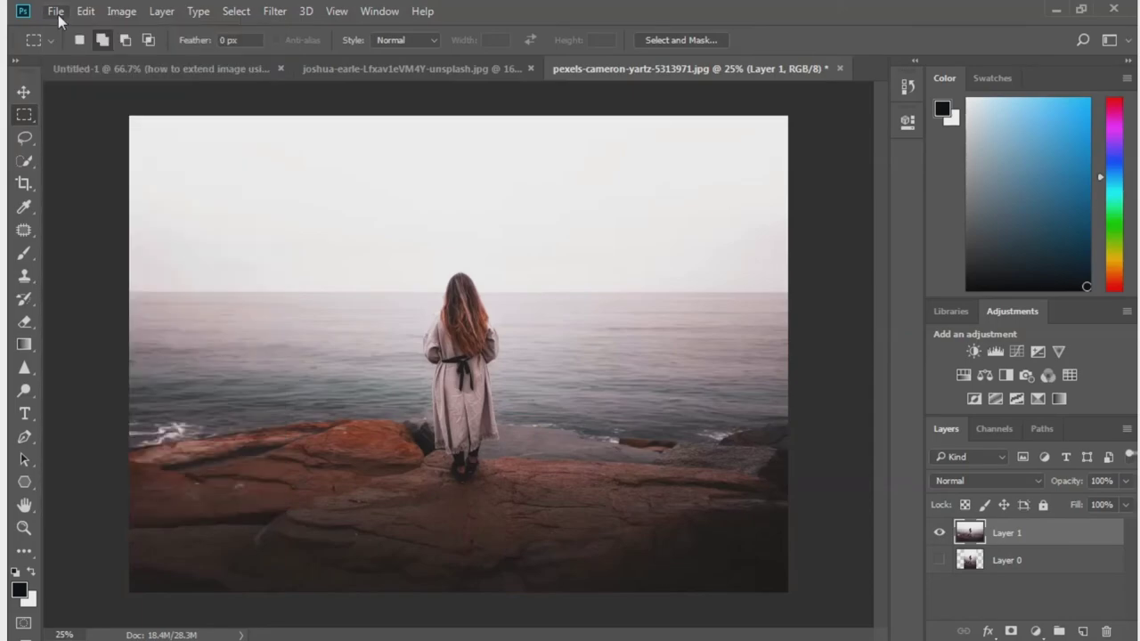
# Step: On the beach photo, hide and reshow Layer 1 to compare the stretched and original versions
pyautogui.click(422, 69)
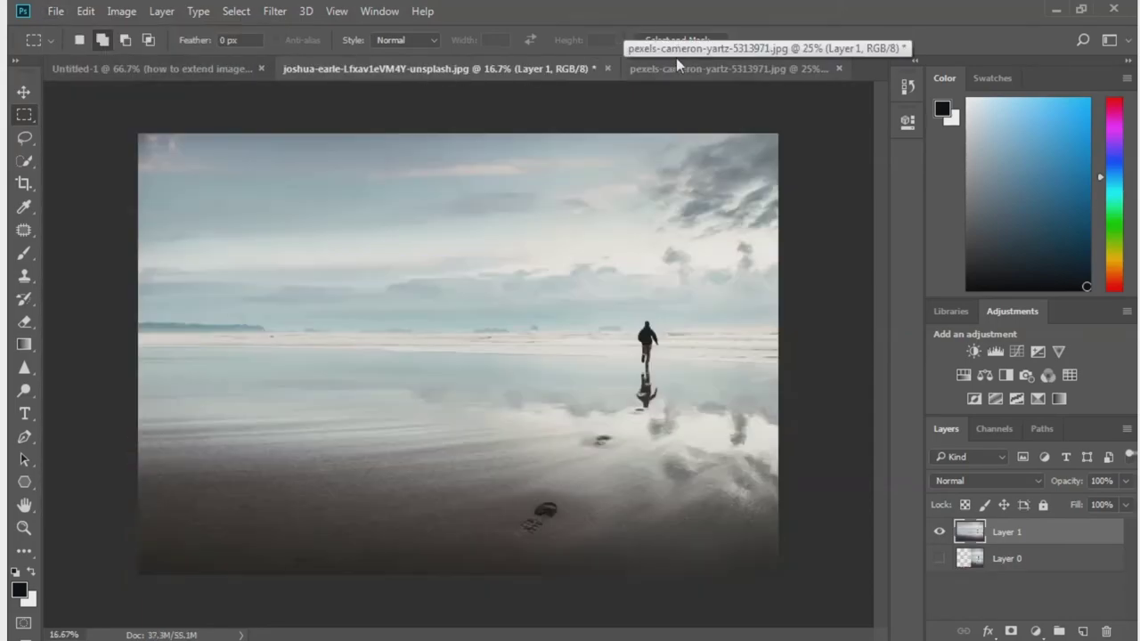
pyautogui.click(690, 68)
pyautogui.click(452, 71)
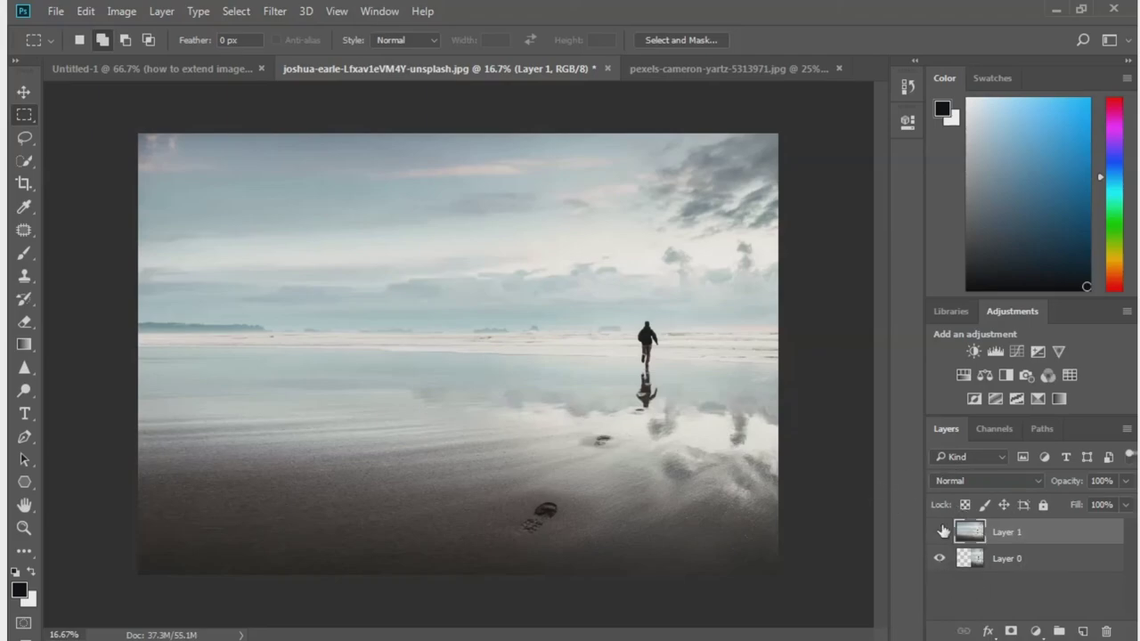
pyautogui.click(941, 532)
pyautogui.click(939, 532)
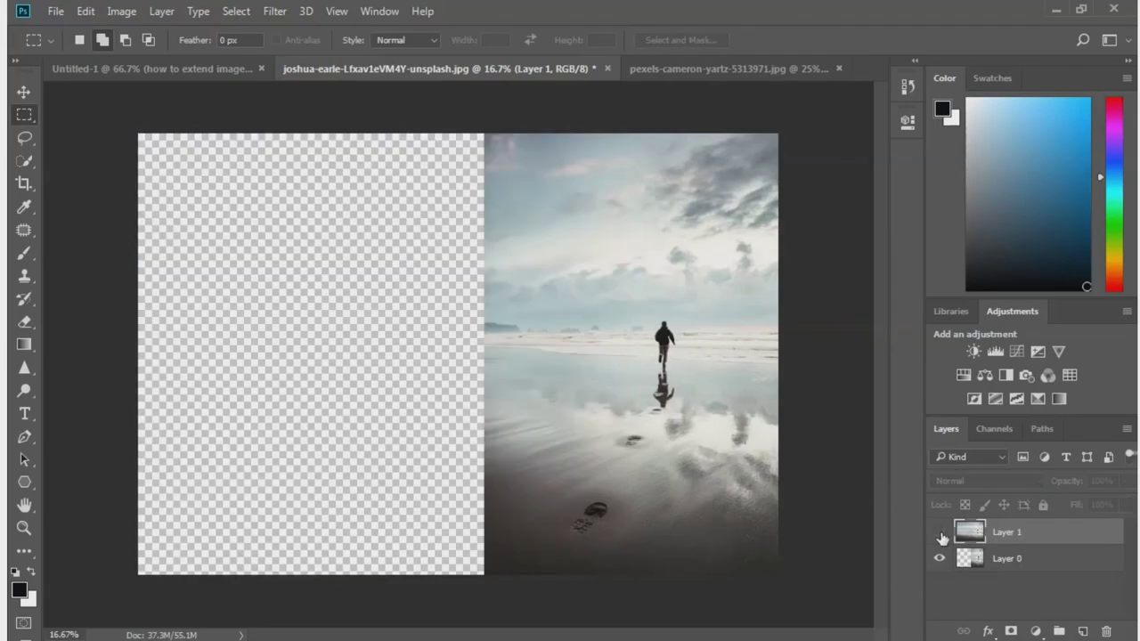
# Step: On the woman photo, toggle the layer visibility to compare the widened image with the original
pyautogui.click(719, 71)
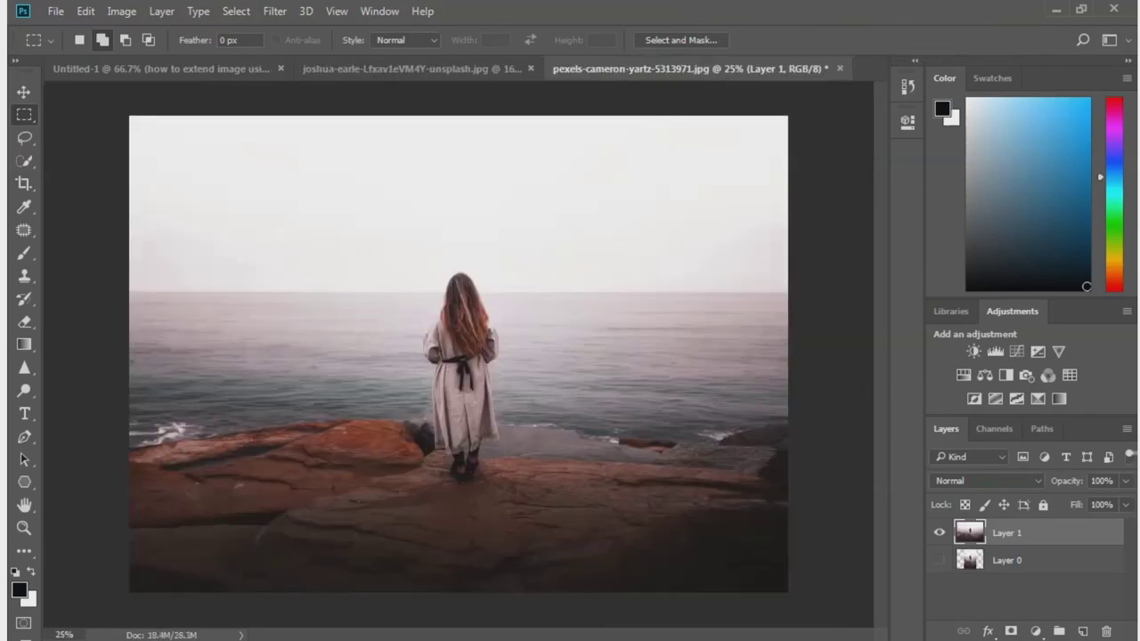
pyautogui.click(939, 560)
pyautogui.click(940, 532)
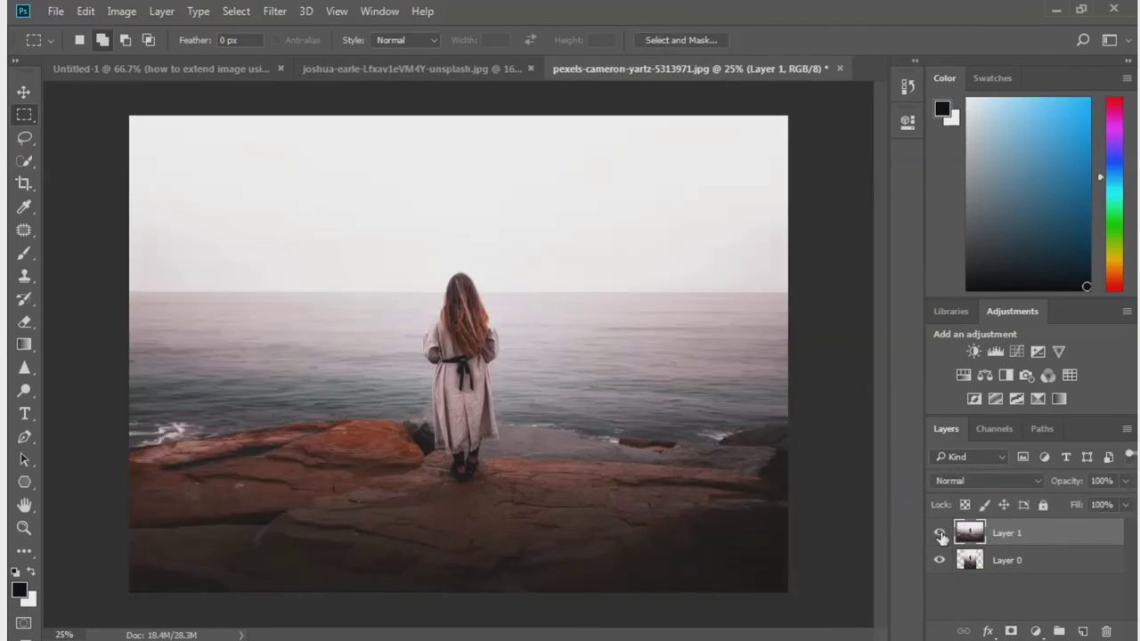
pyautogui.click(940, 533)
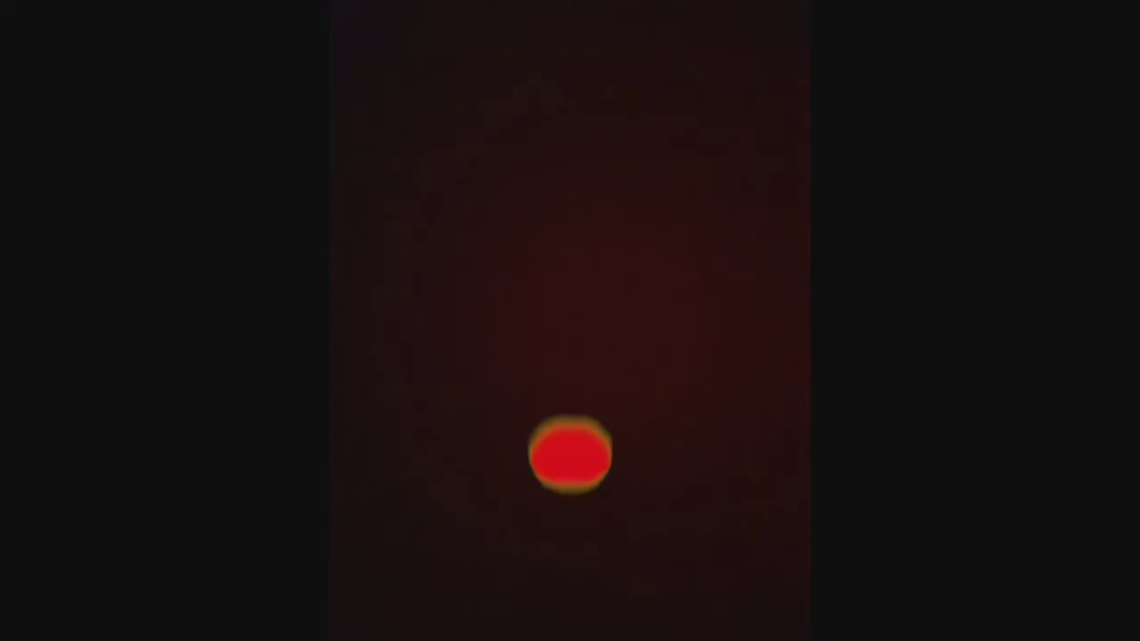